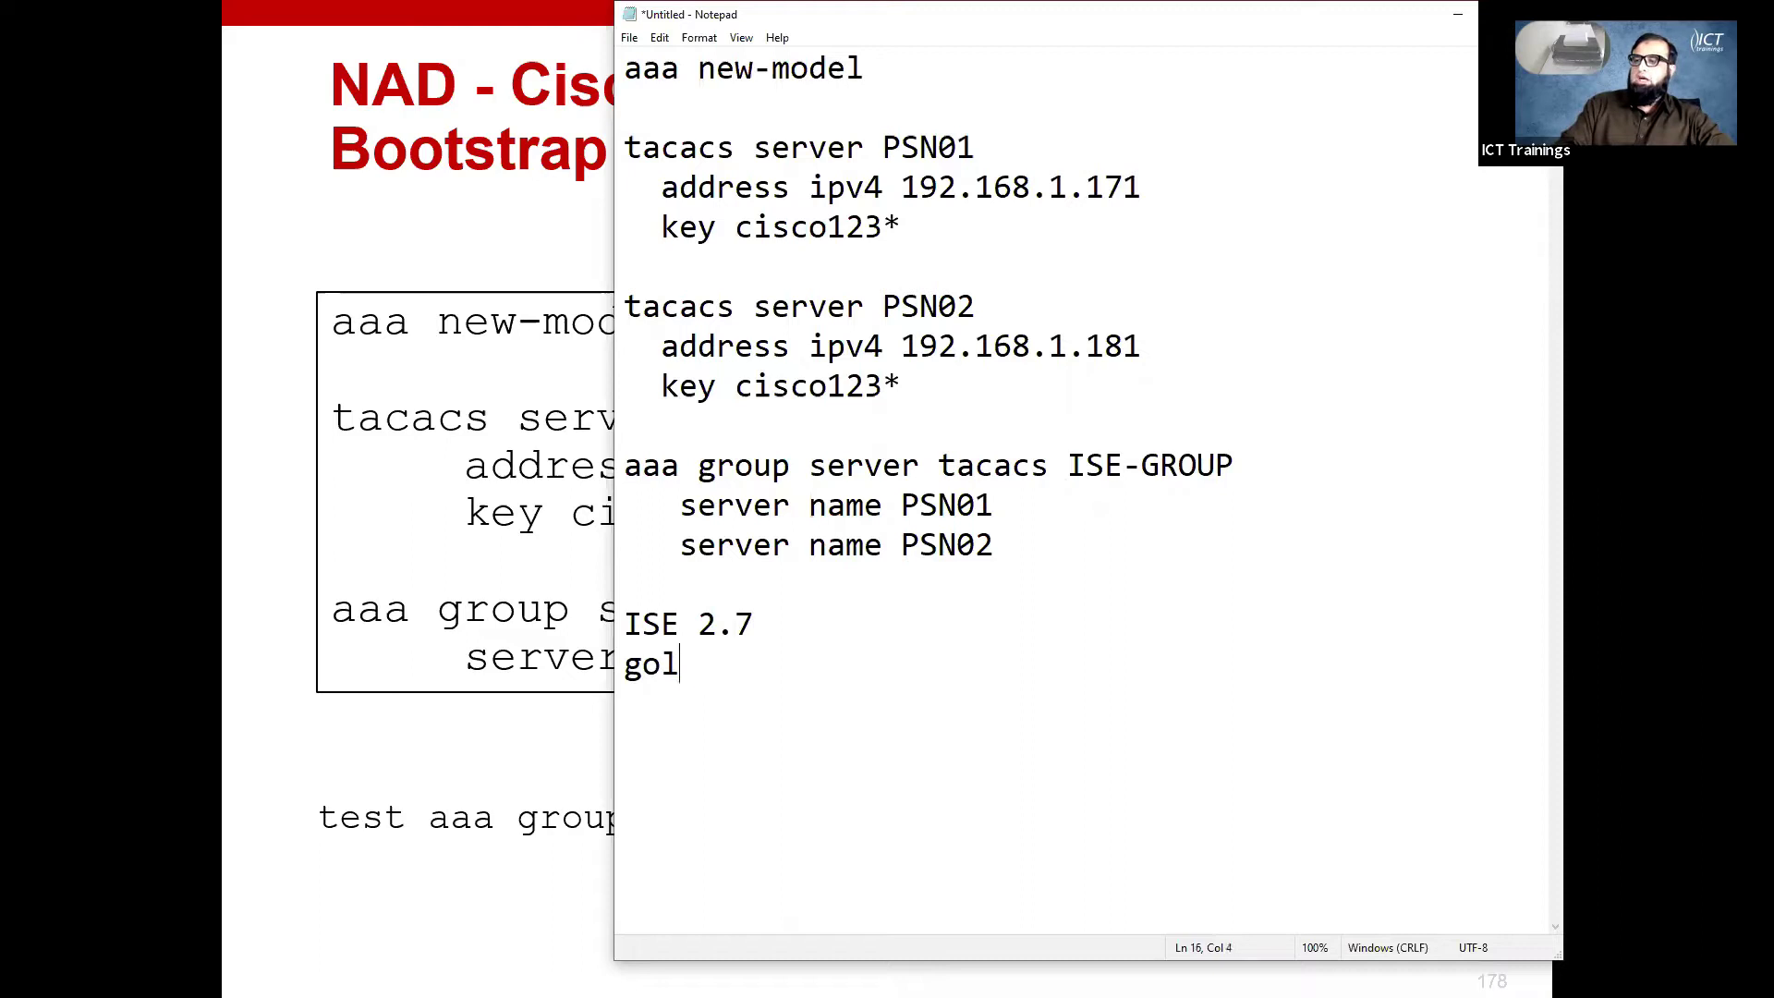
- Finish the indented 'gold star' note, then delete the ISE 2.7 and gold star lines
{"action": "type", "text": "d star"}
{"action": "key", "text": "Return"}
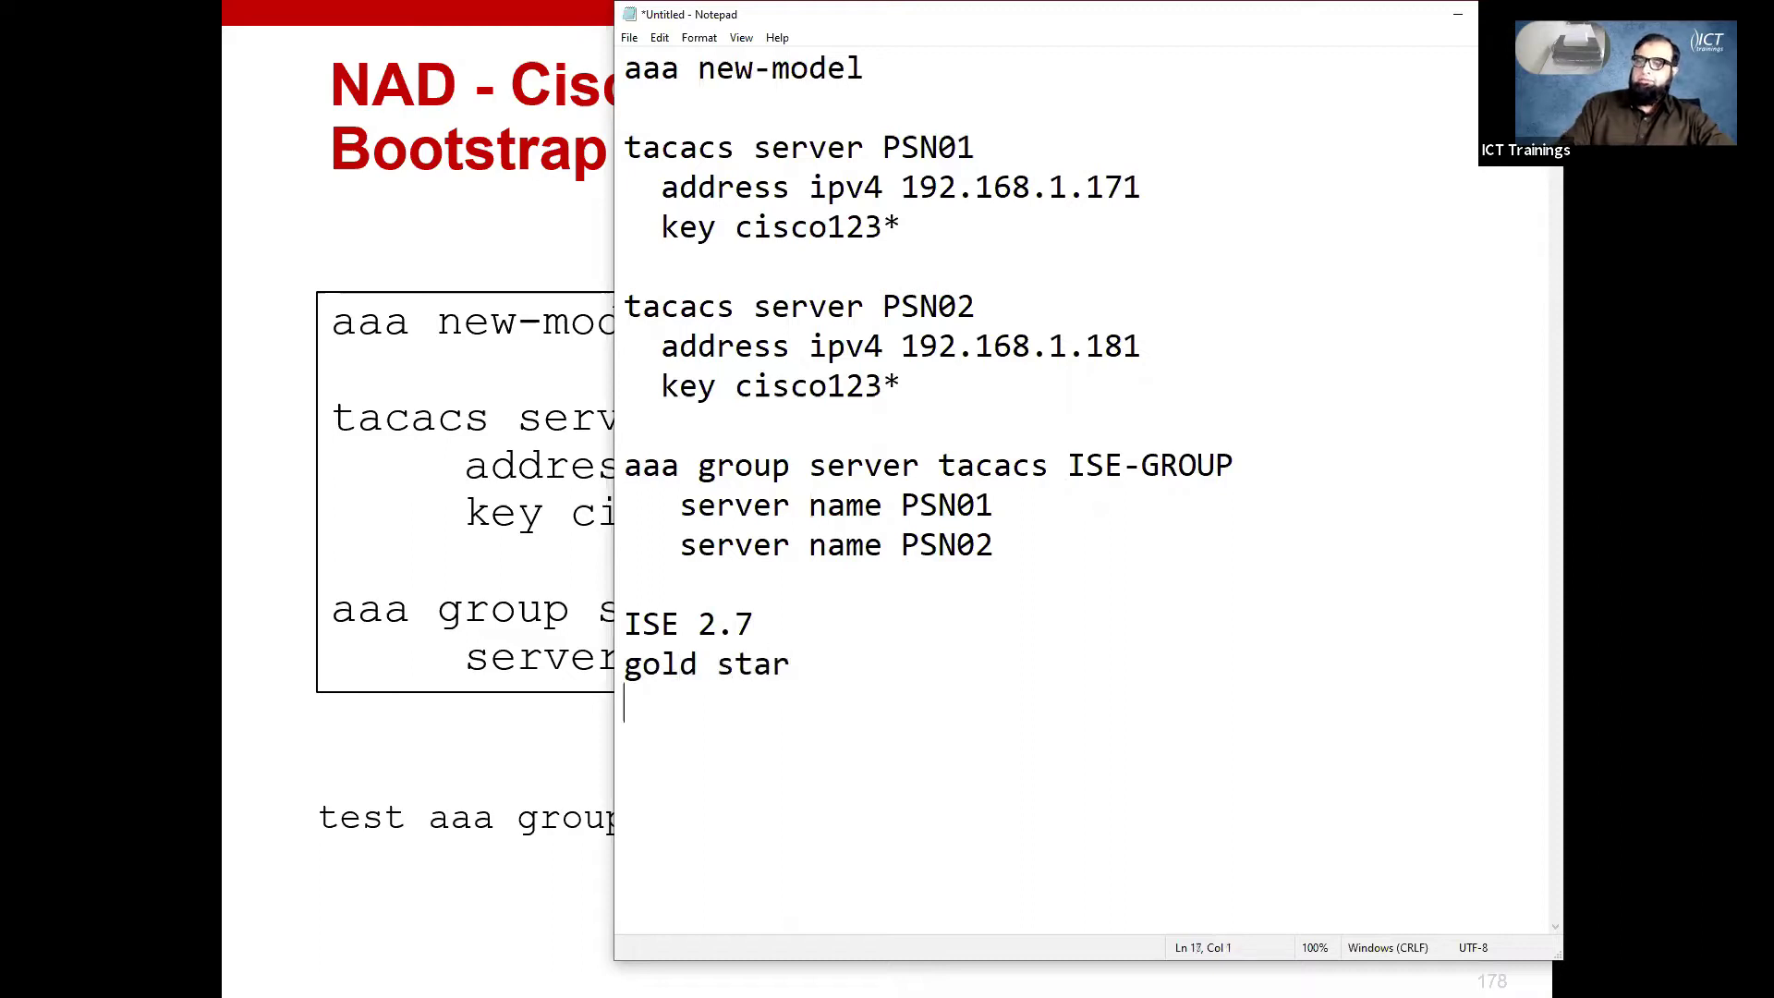
{"action": "key", "text": "Up"}
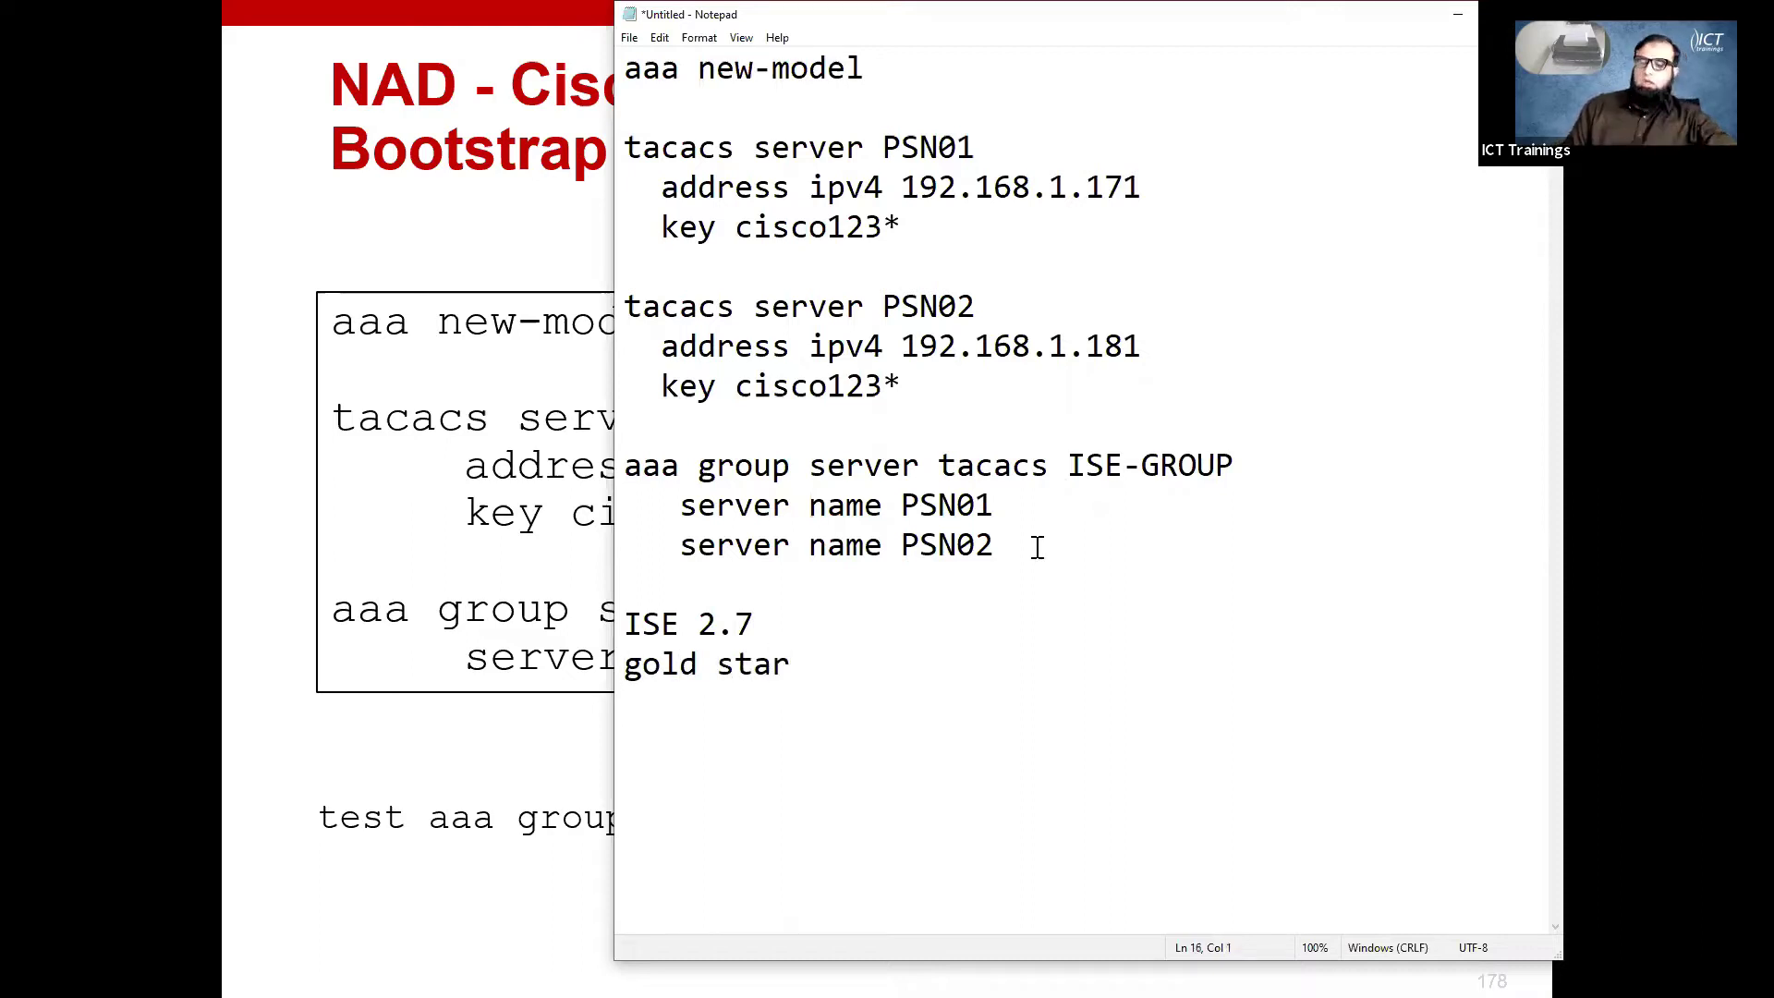
{"action": "key", "text": "Right"}
{"action": "key", "text": "Right"}
{"action": "key", "text": "Right"}
{"action": "key", "text": "Right"}
{"action": "key", "text": "Right"}
{"action": "key", "text": "Right"}
{"action": "key", "text": "Right"}
{"action": "key", "text": "Right"}
{"action": "key", "text": "Right"}
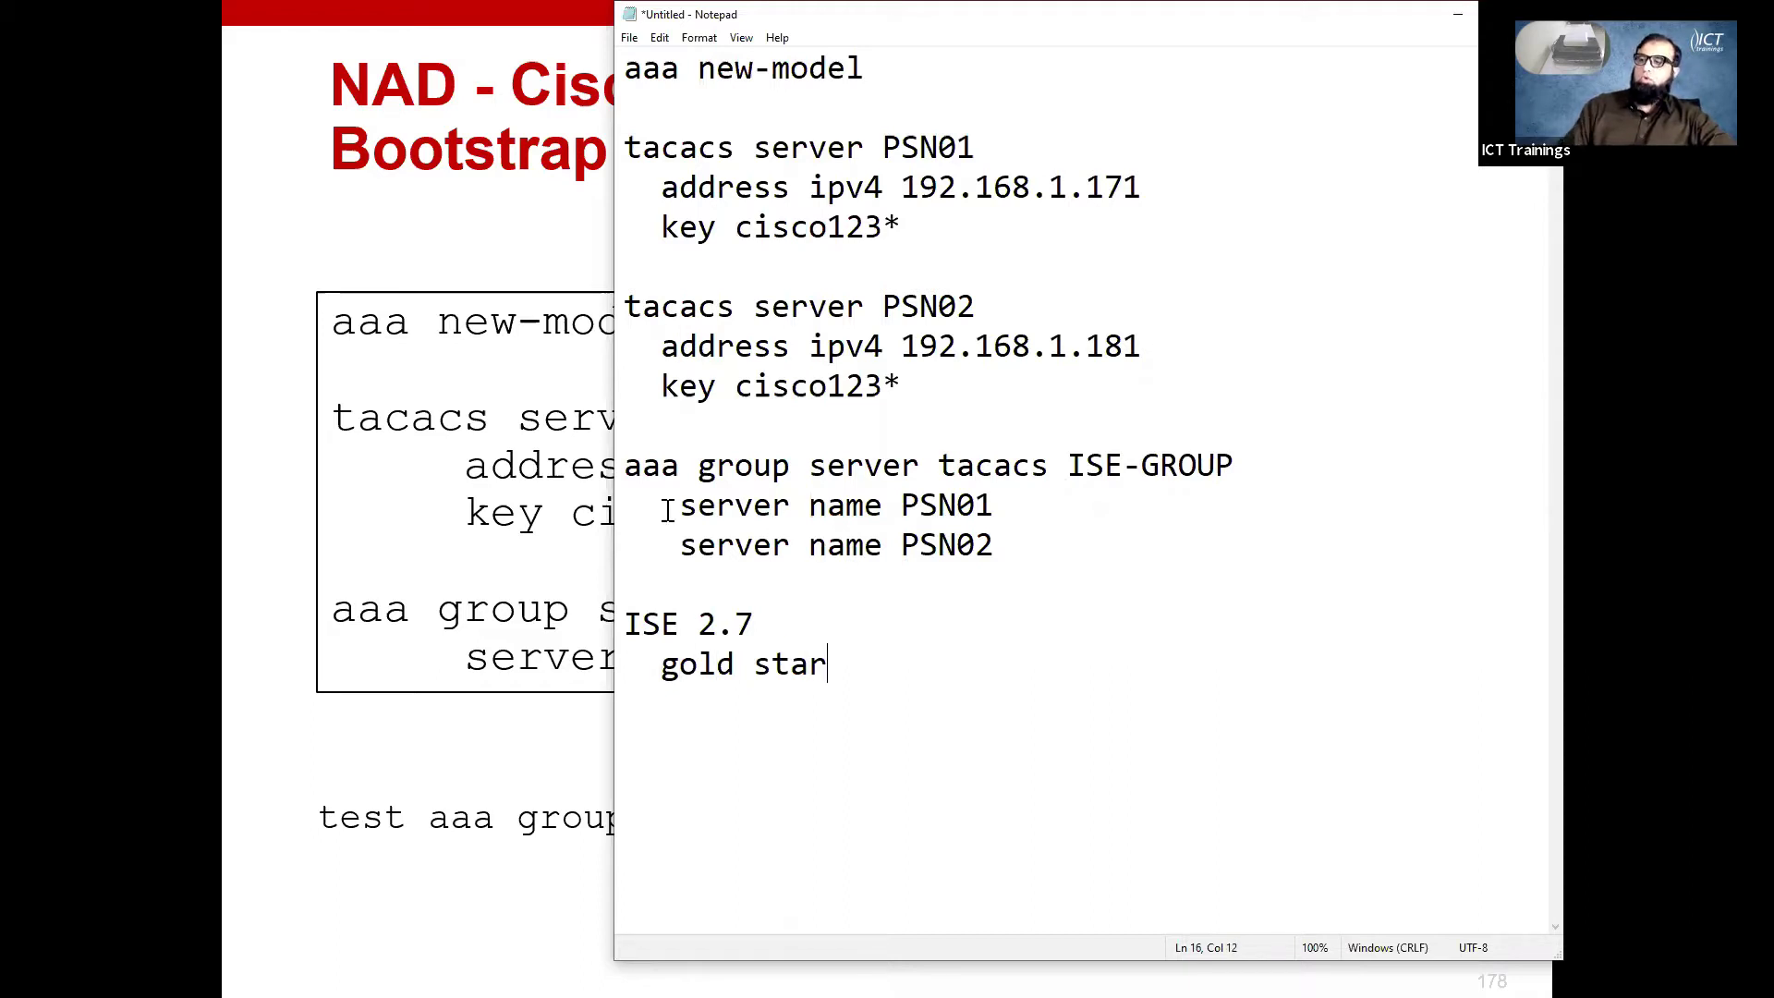
{"action": "left_click_drag", "start_coordinate": [840, 669], "coordinate": [617, 617]}
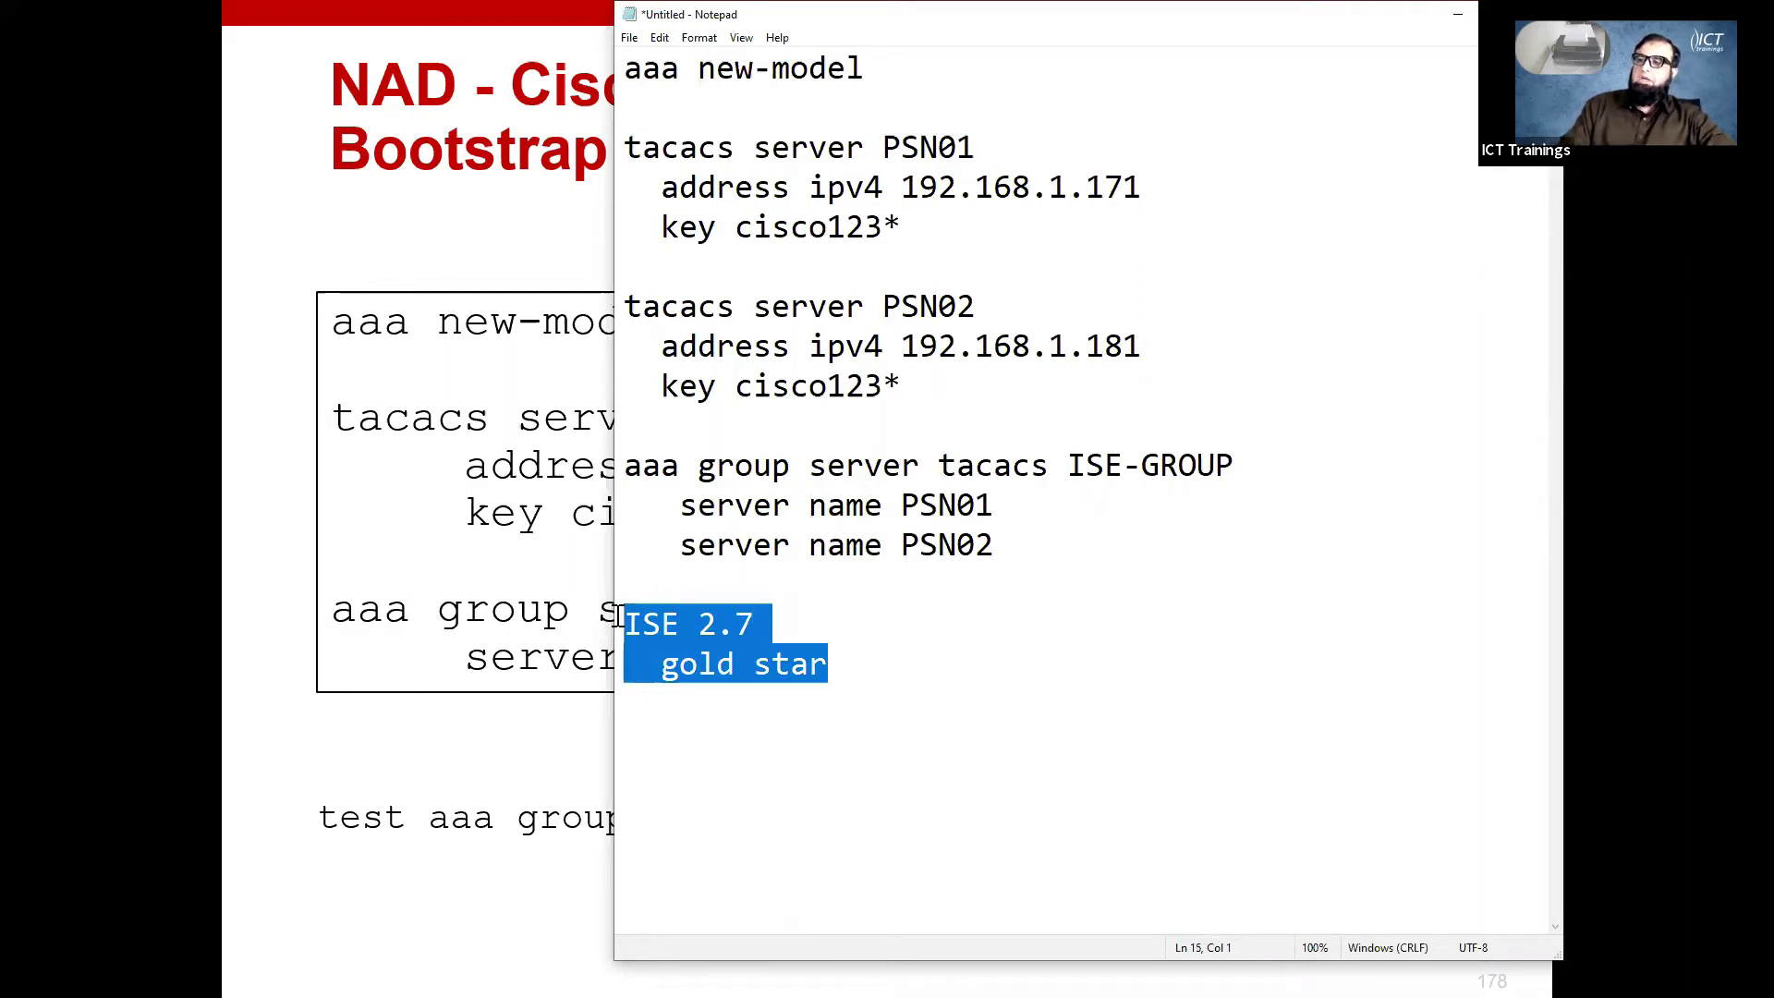
{"action": "key", "text": "Delete"}
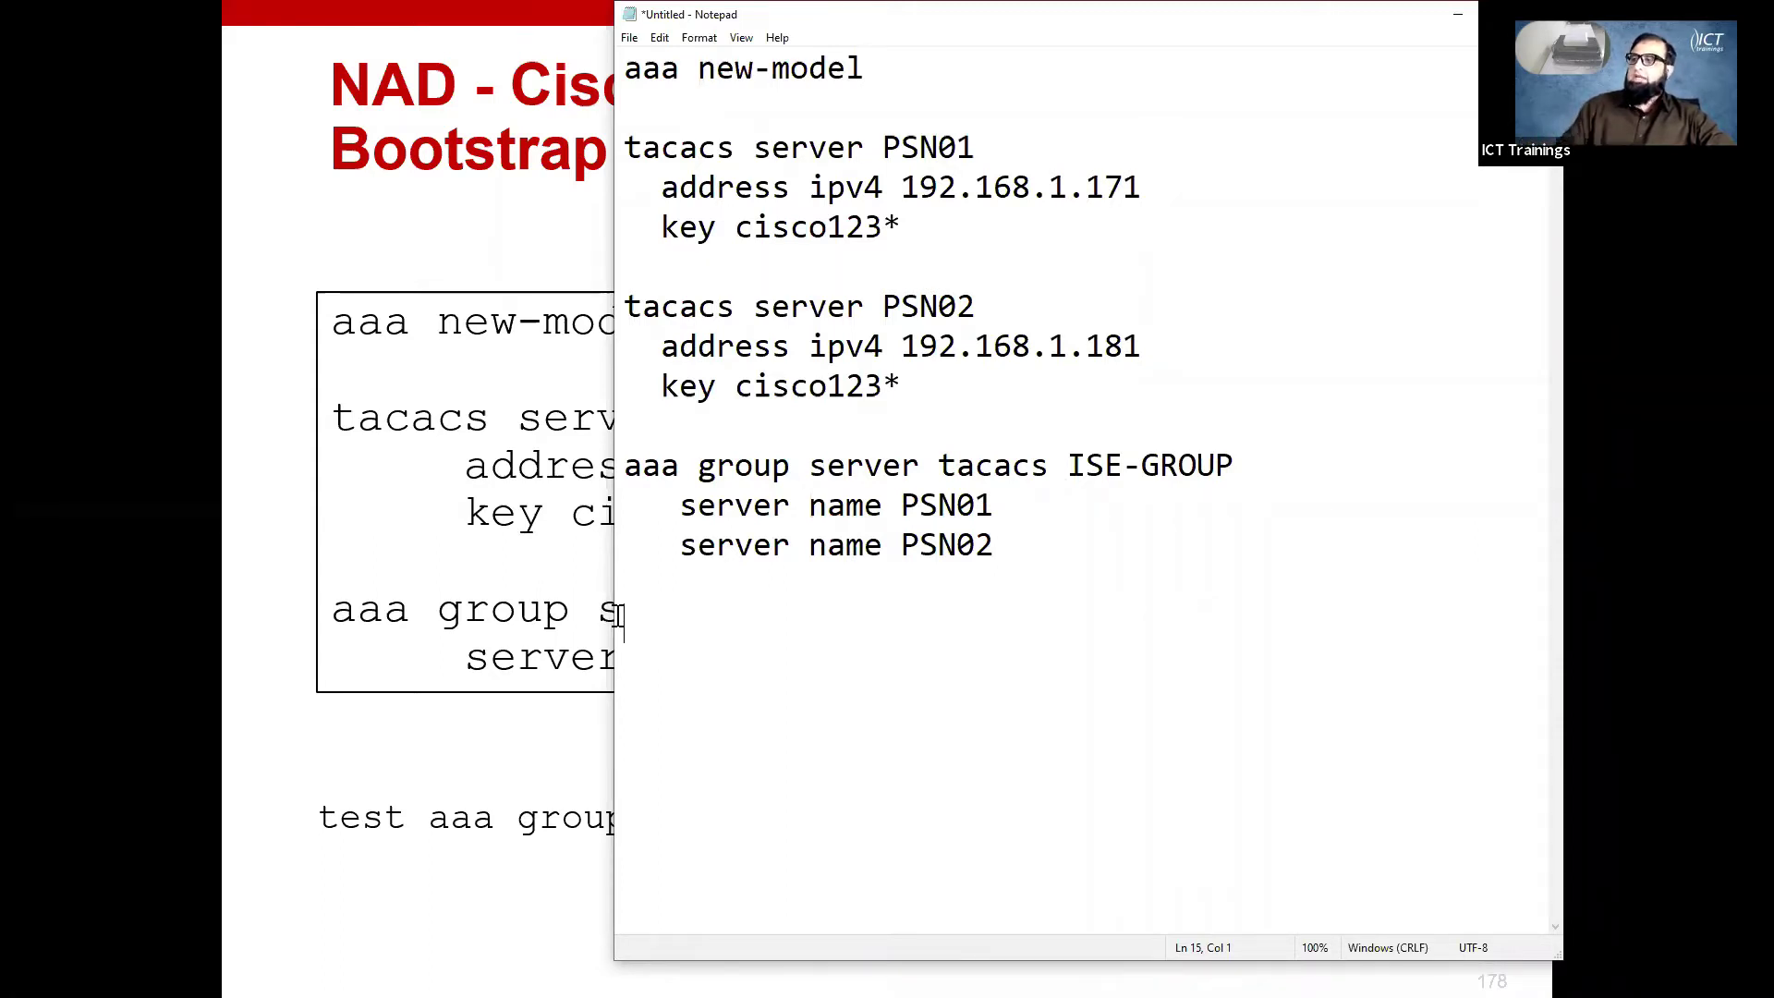
{"action": "left_click_drag", "start_coordinate": [903, 386], "coordinate": [811, 343]}
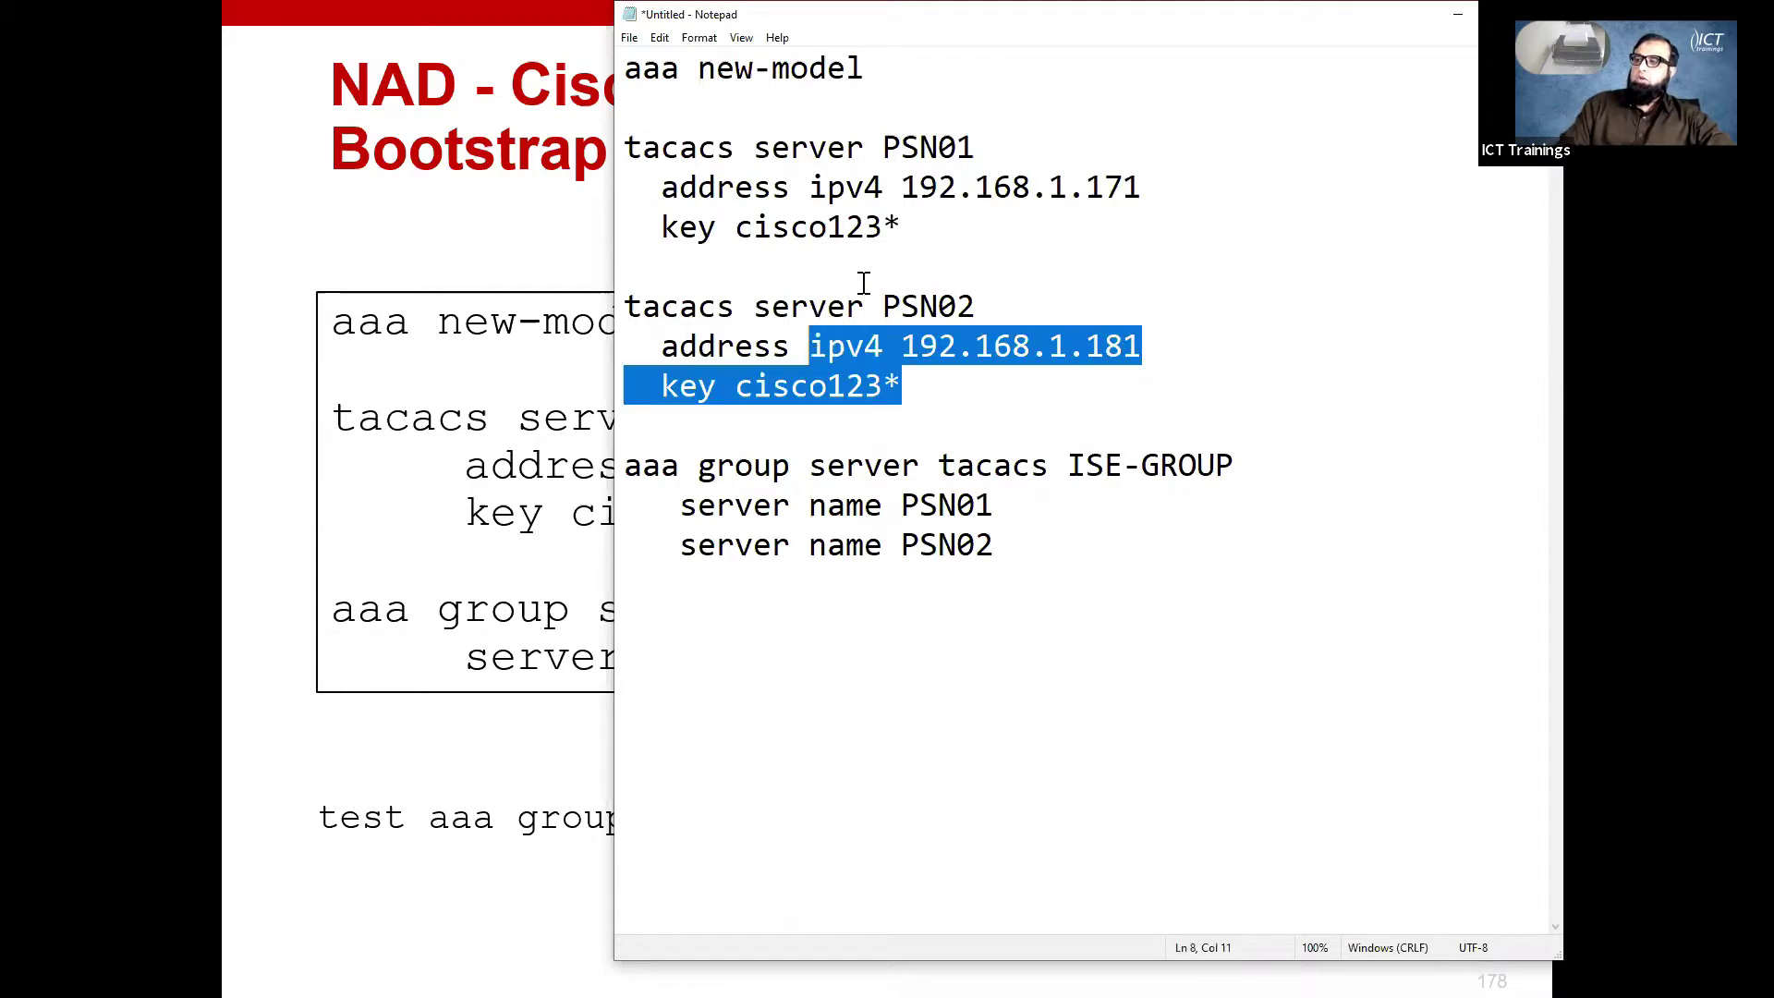
{"action": "left_click_drag", "start_coordinate": [902, 228], "coordinate": [673, 211]}
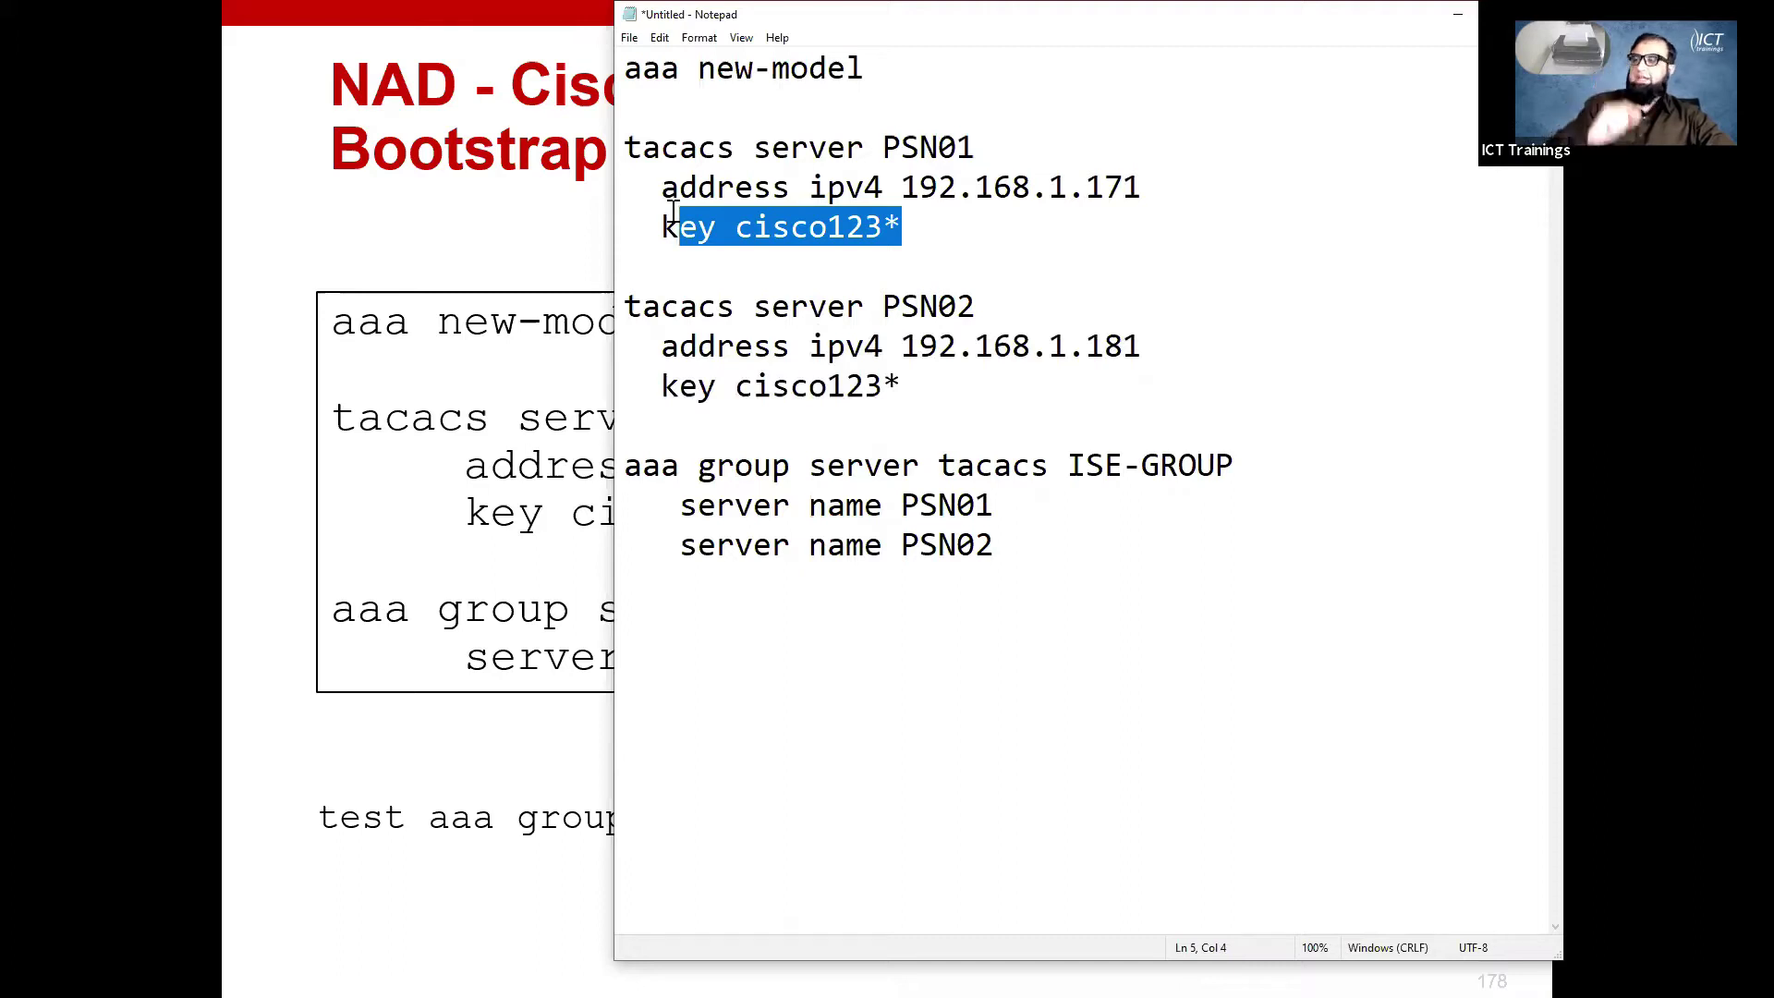
{"action": "left_click_drag", "start_coordinate": [662, 225], "coordinate": [906, 228]}
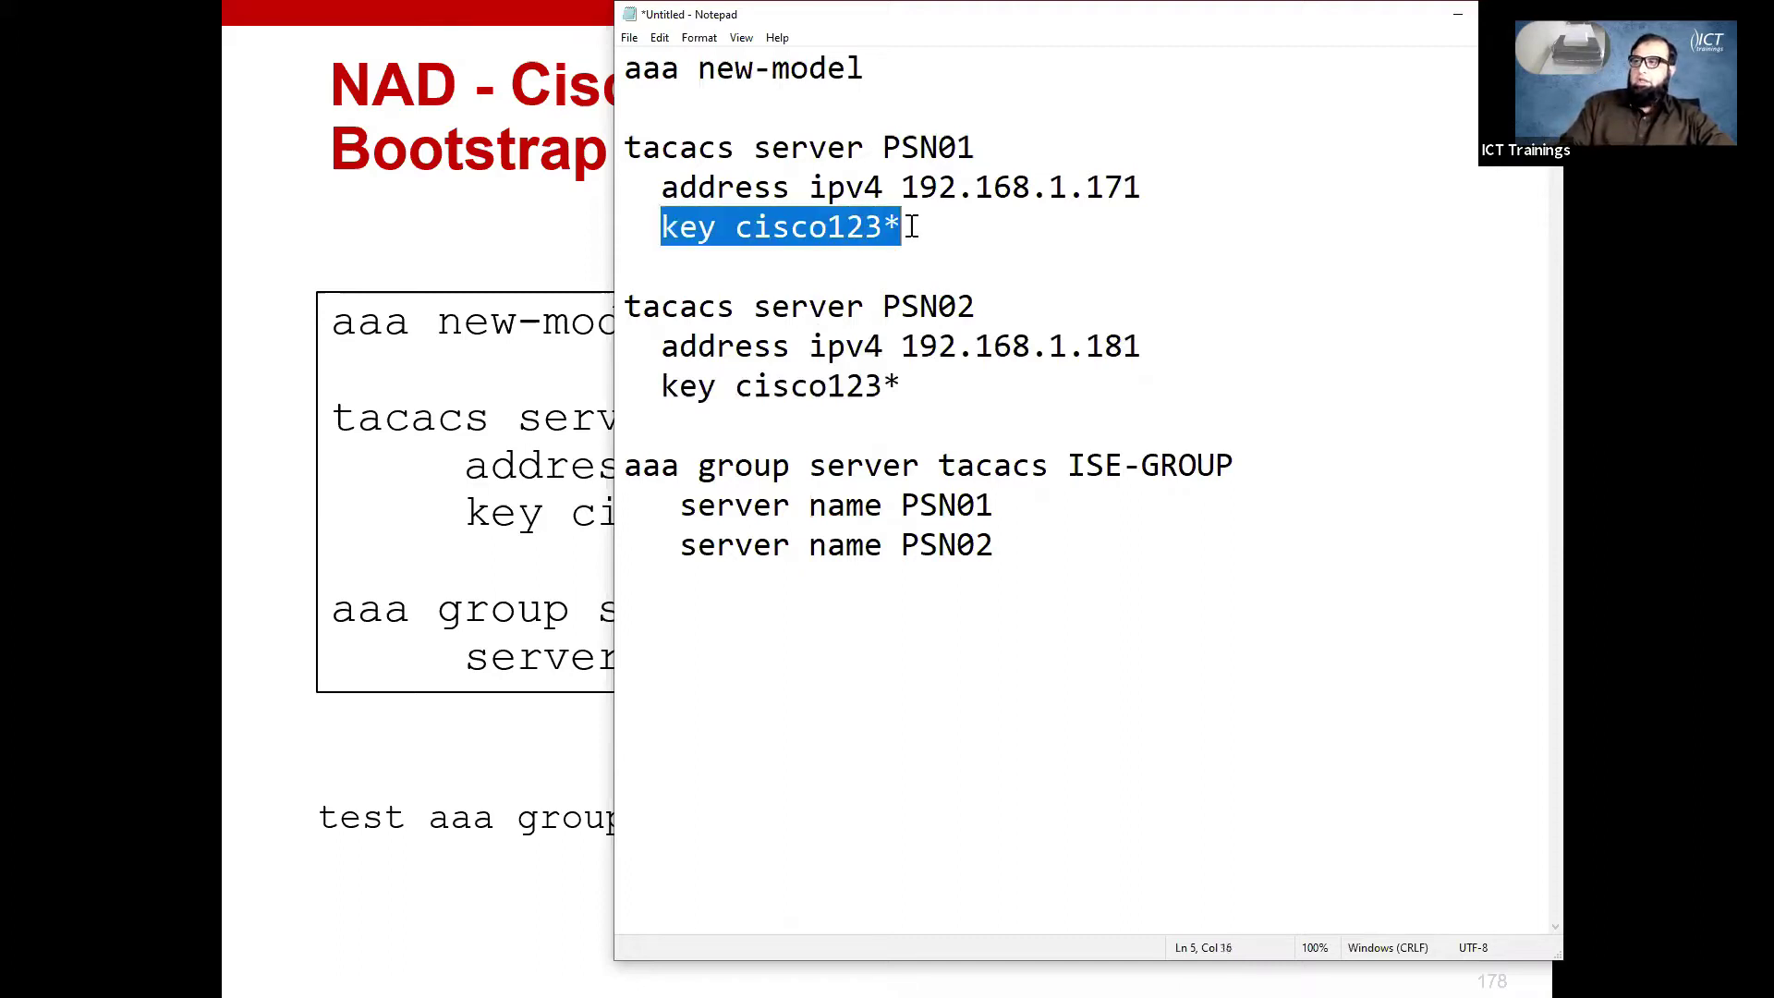
{"action": "left_click_drag", "start_coordinate": [994, 546], "coordinate": [567, 35]}
{"action": "left_click", "coordinate": [684, 104]}
{"action": "key", "text": "alt+Tab"}
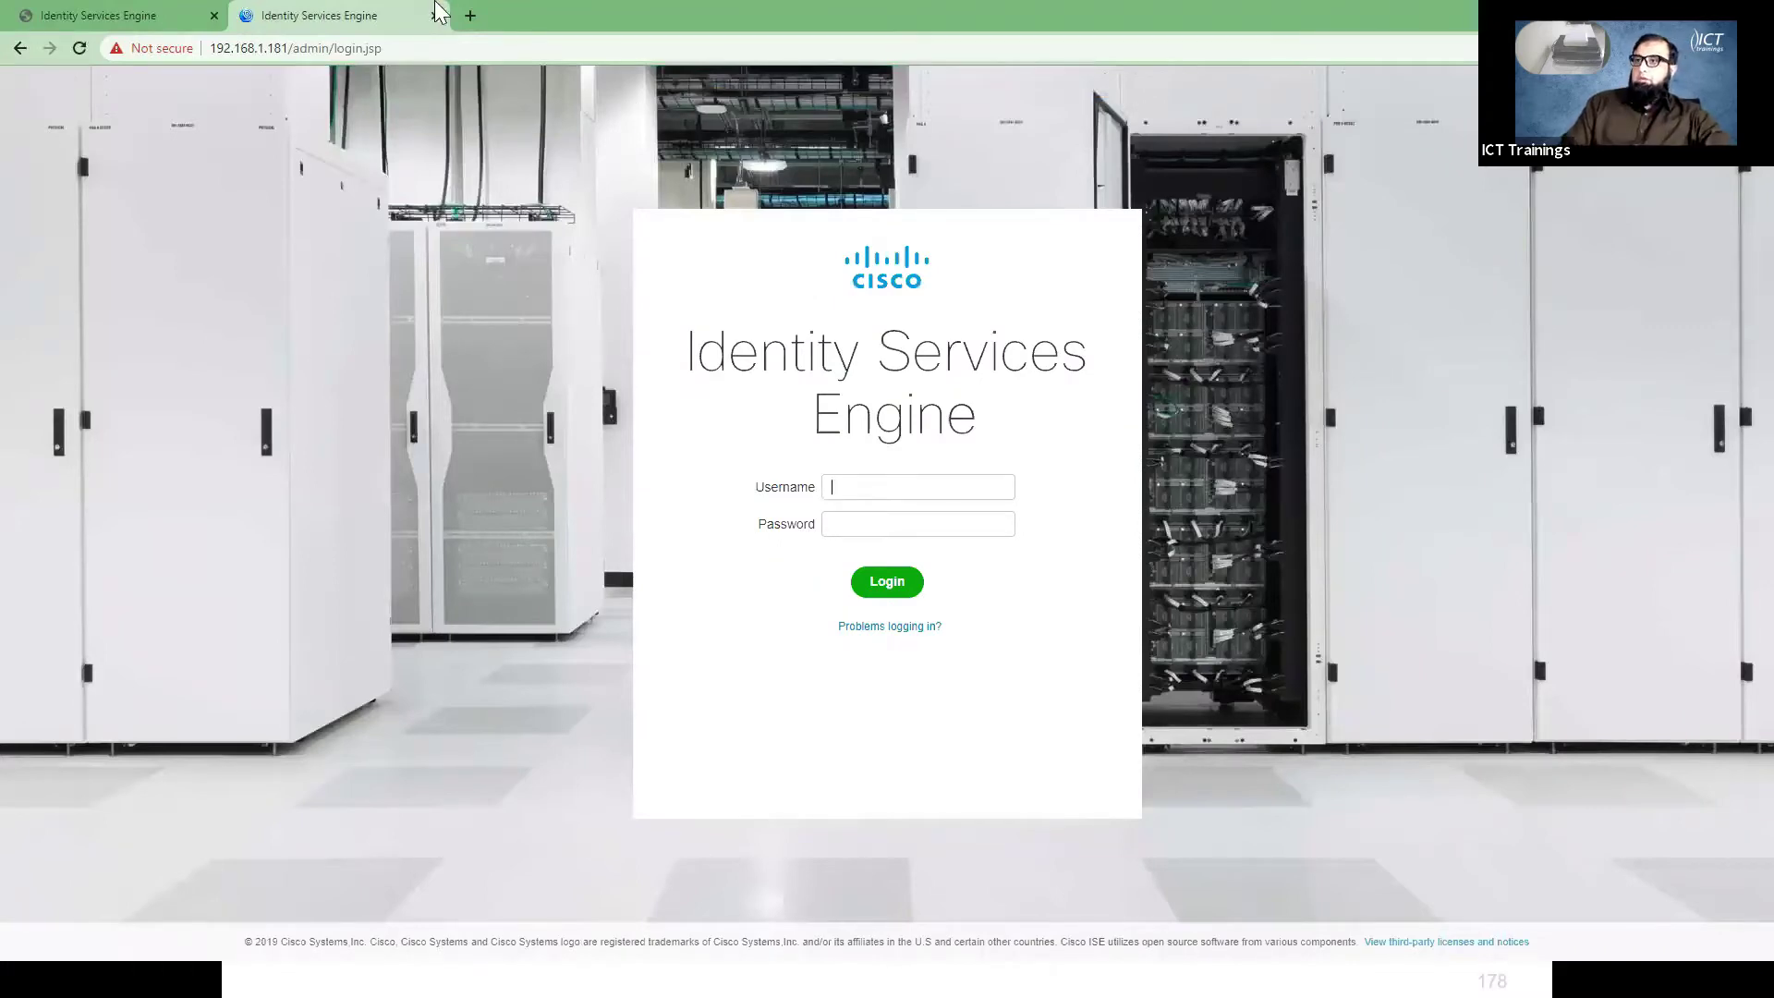
{"action": "left_click", "coordinate": [470, 16]}
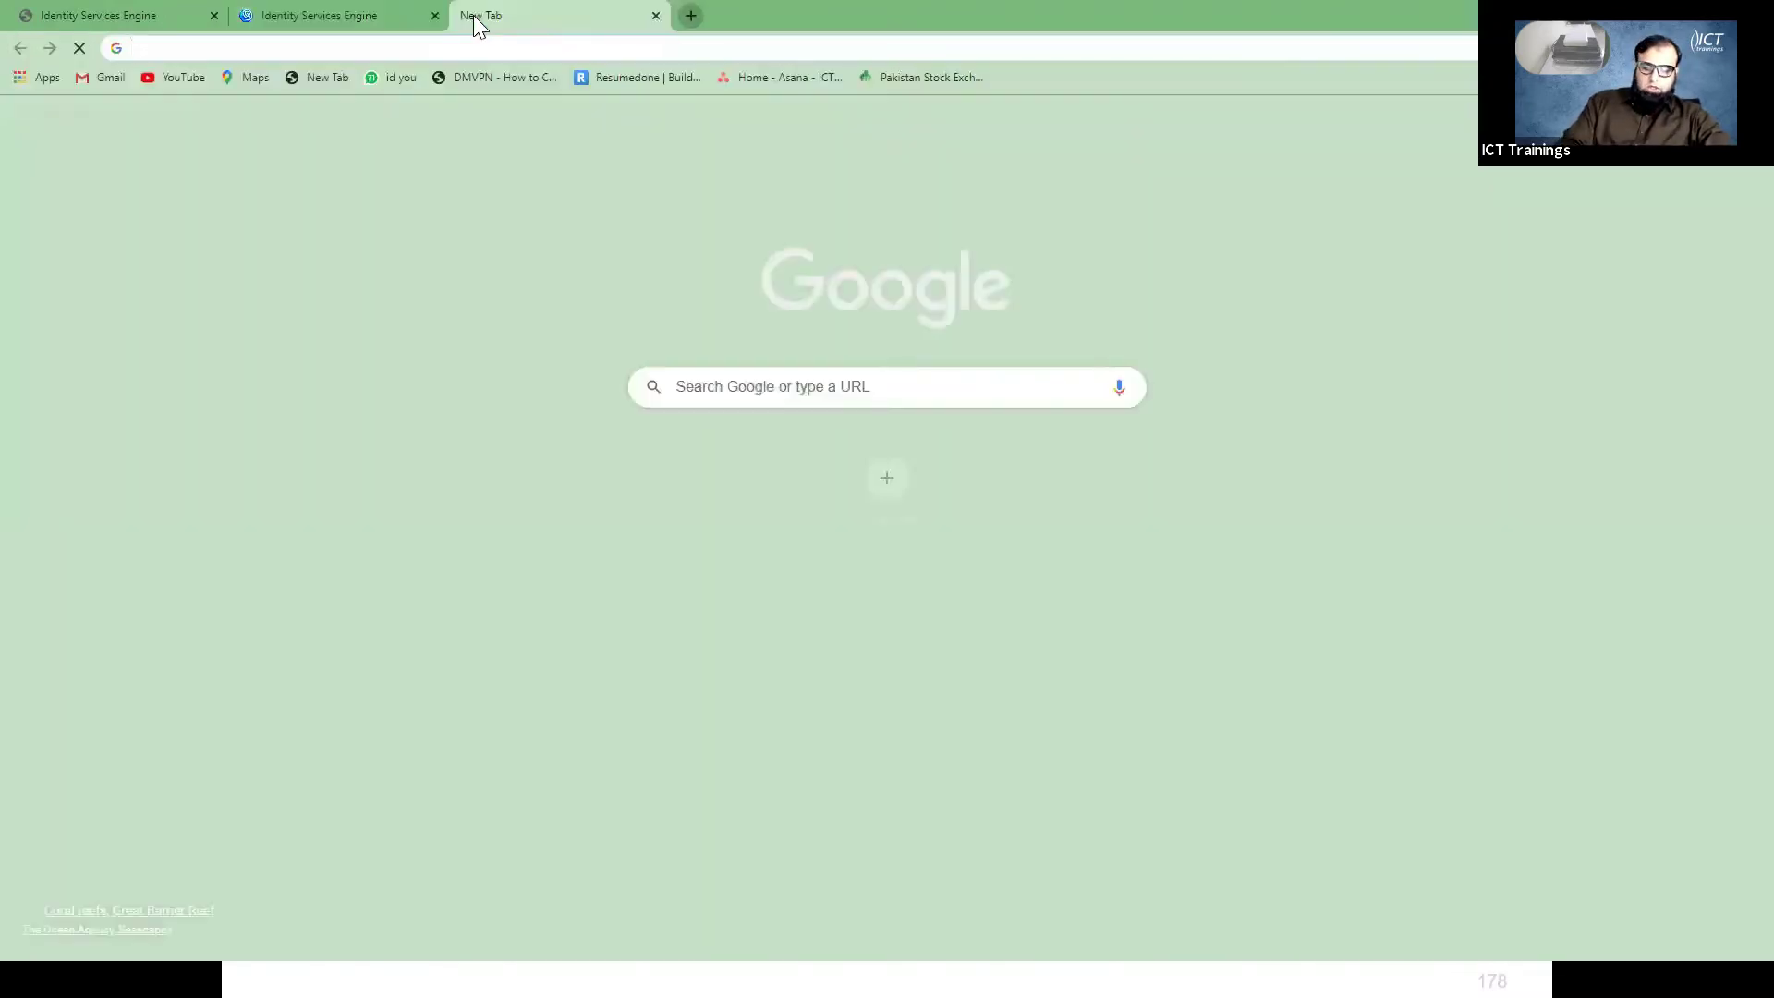
{"action": "type", "text": "http://"}
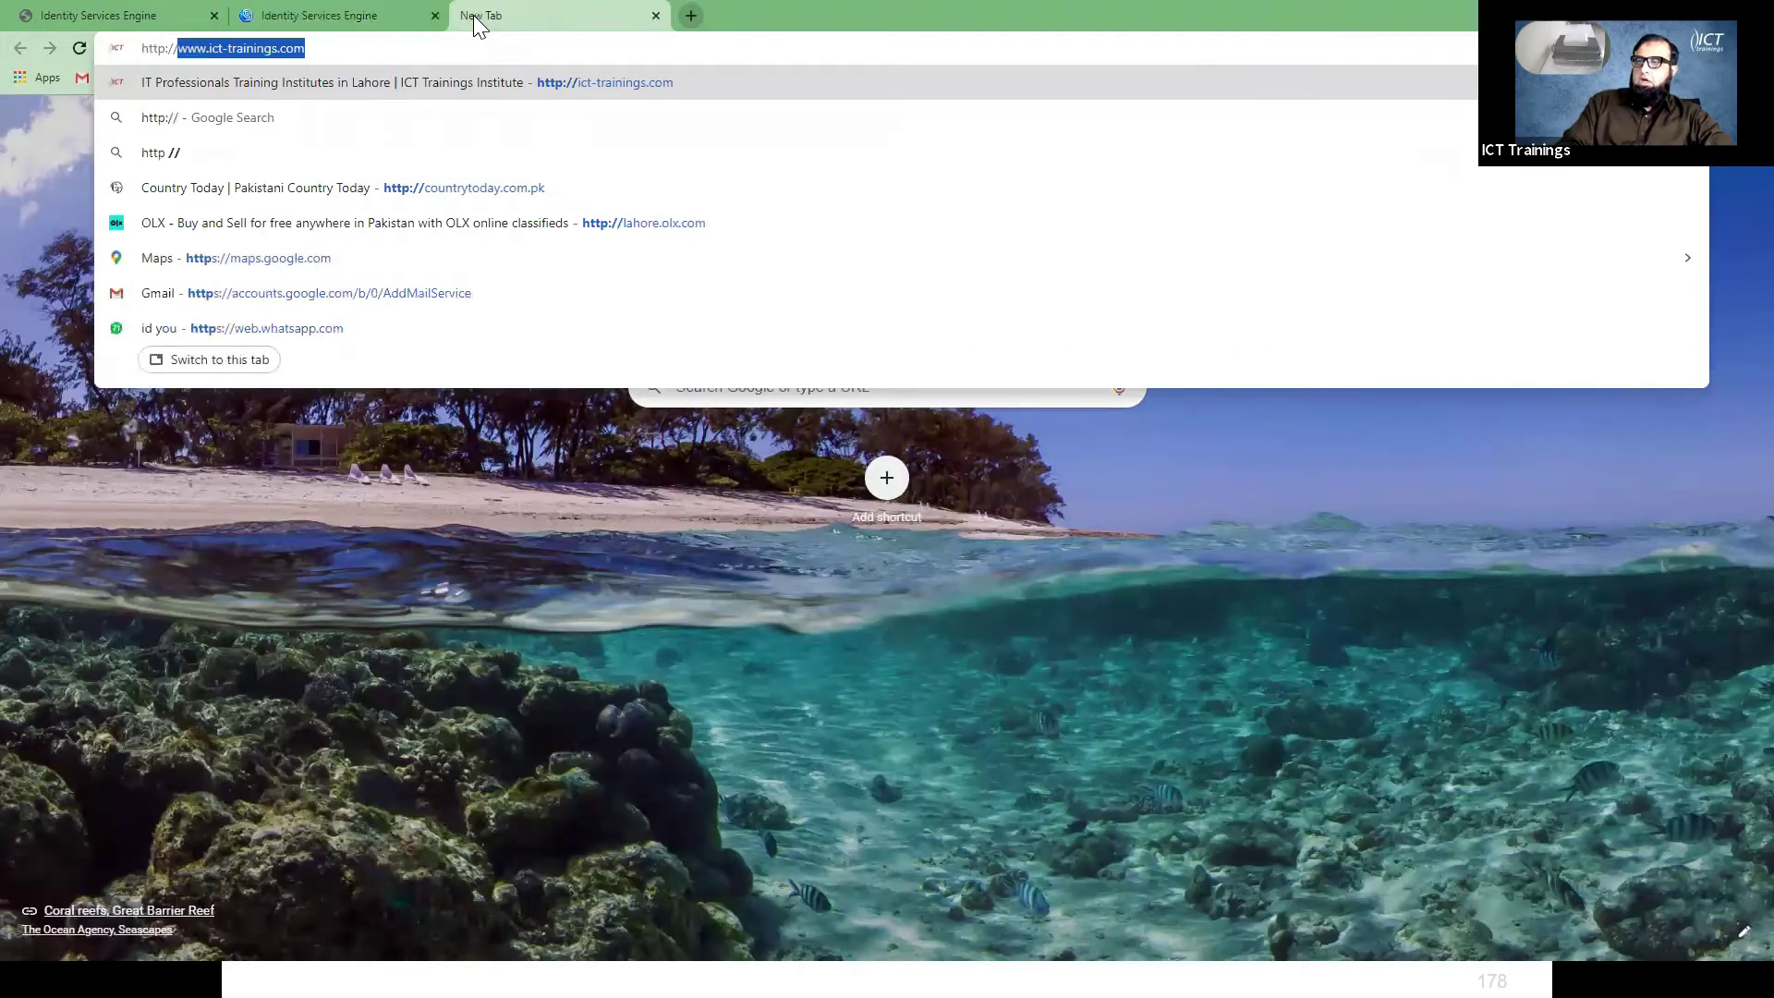
{"action": "type", "text": "192.168.1.98"}
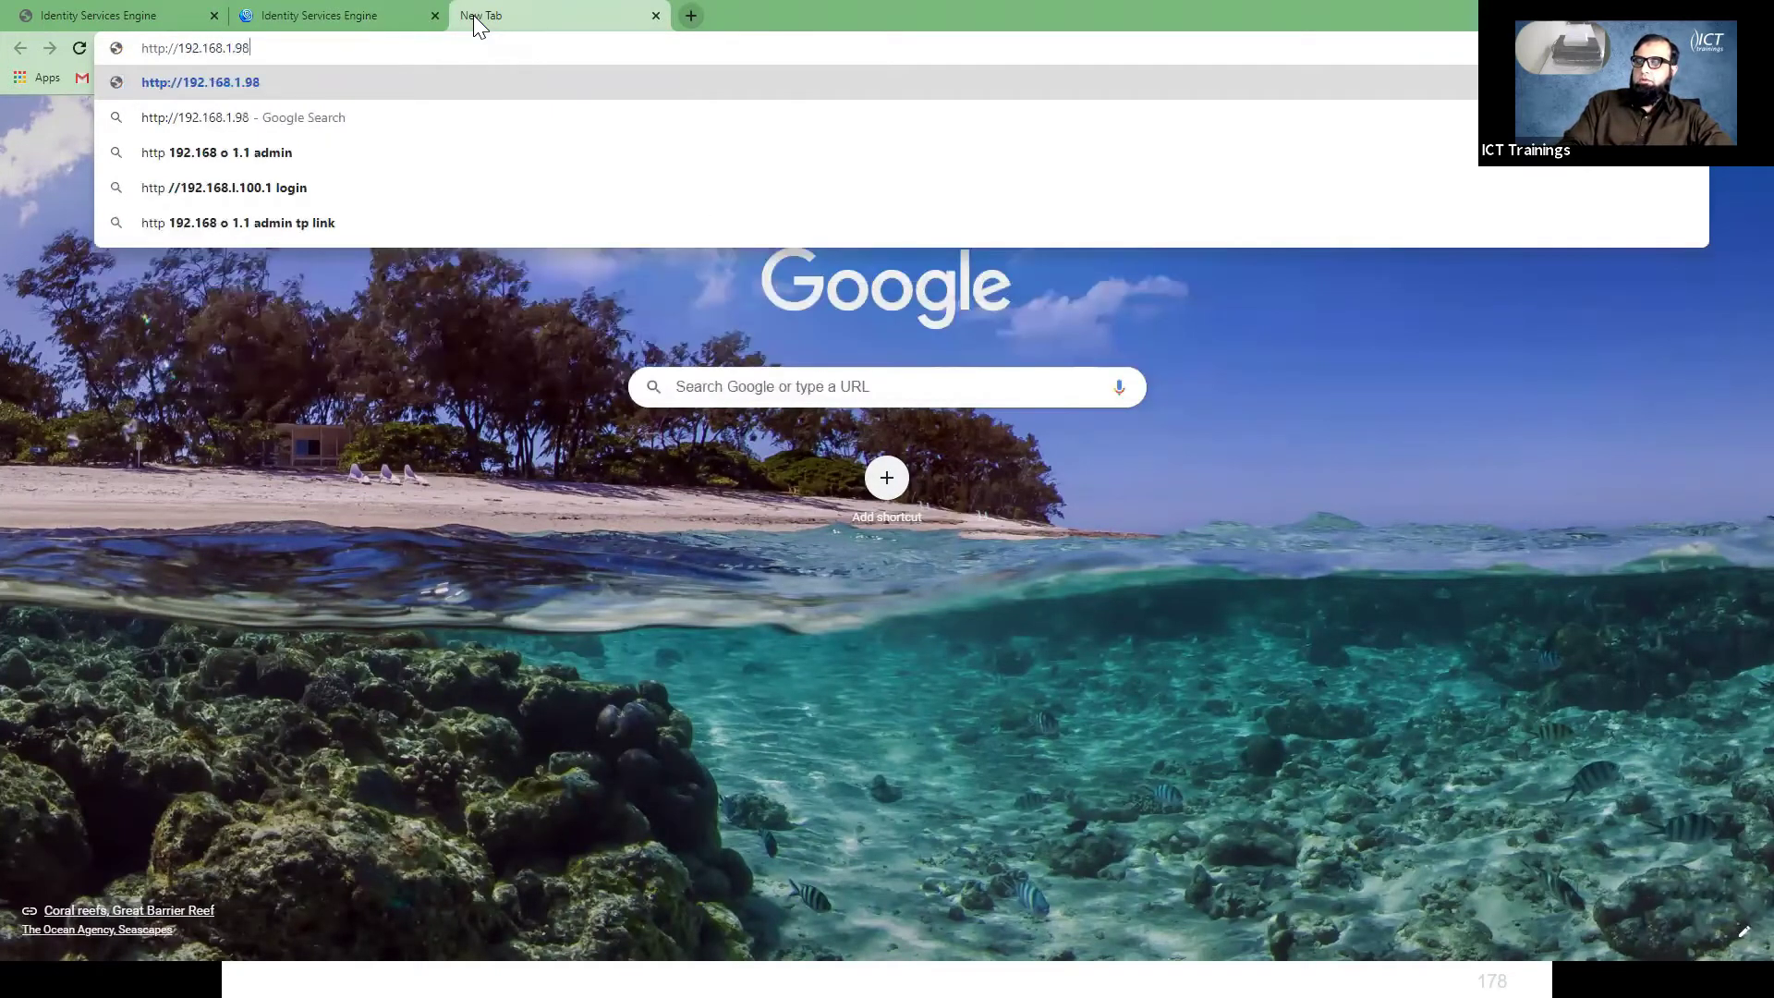
{"action": "key", "text": "Return"}
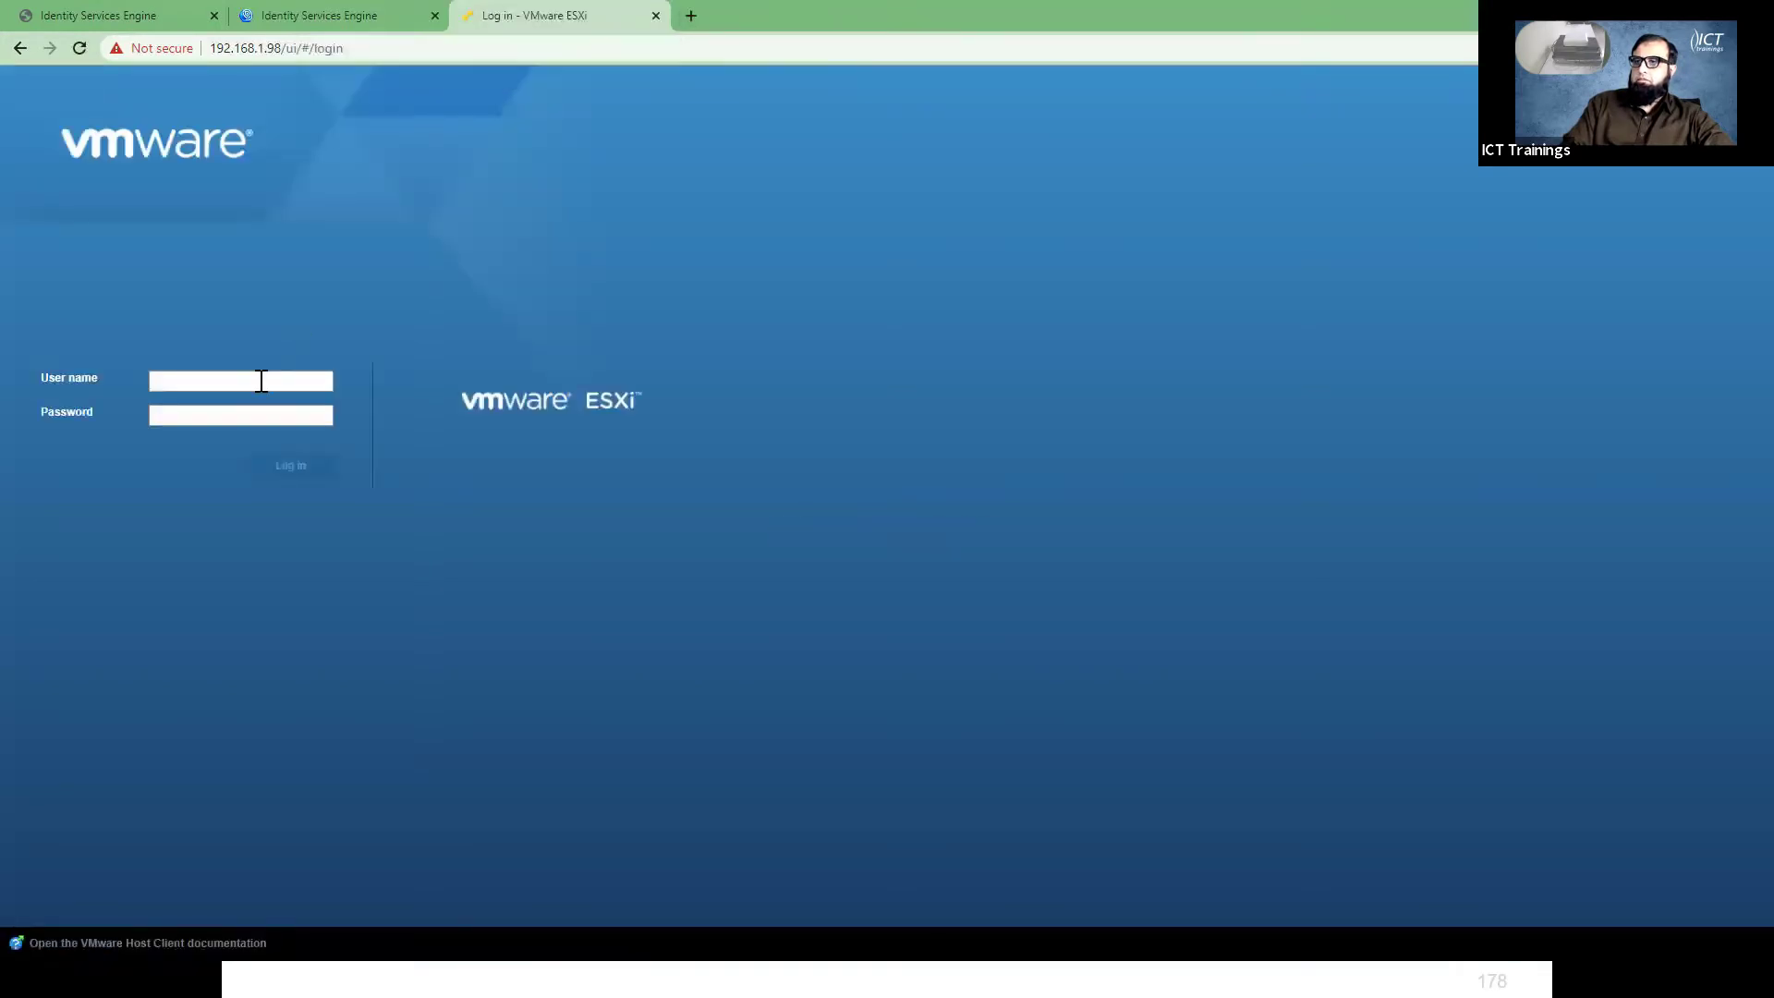
- Log in to the ESXi Host Client as root, re-entering the password after the first attempt
{"action": "left_click", "coordinate": [262, 381]}
{"action": "type", "text": "root"}
{"action": "key", "text": "Tab"}
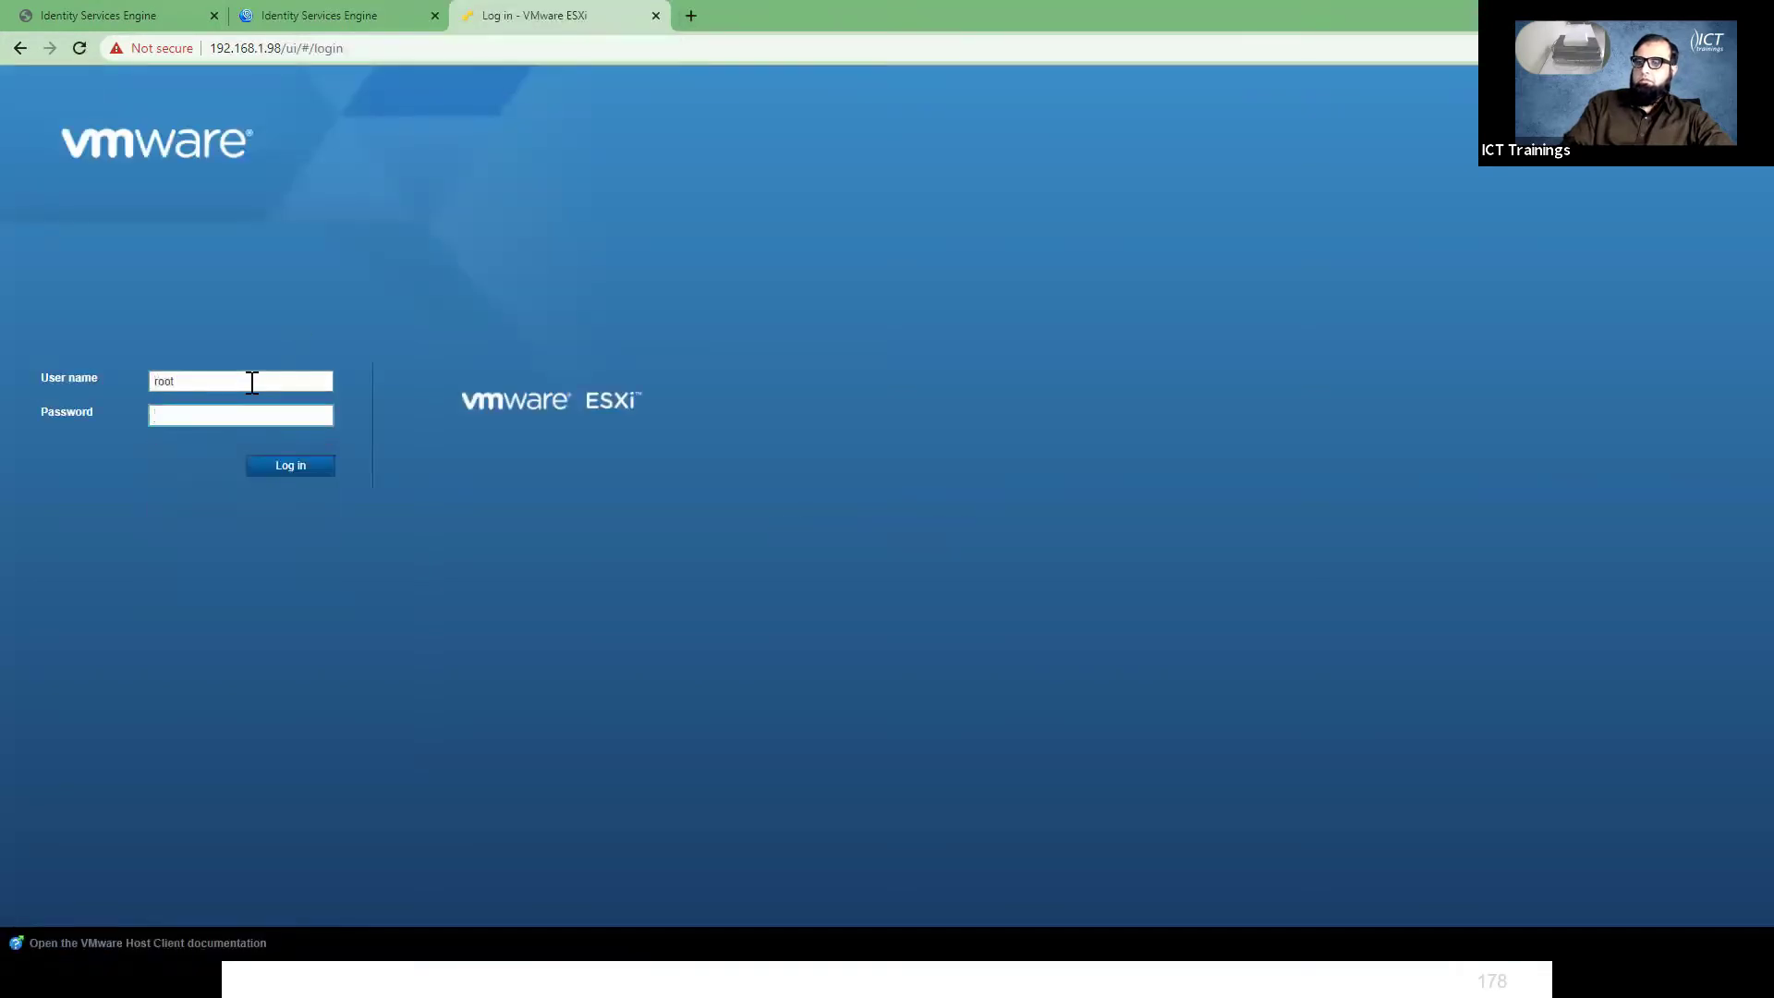
{"action": "type", "text": "*****"}
{"action": "key", "text": "Return"}
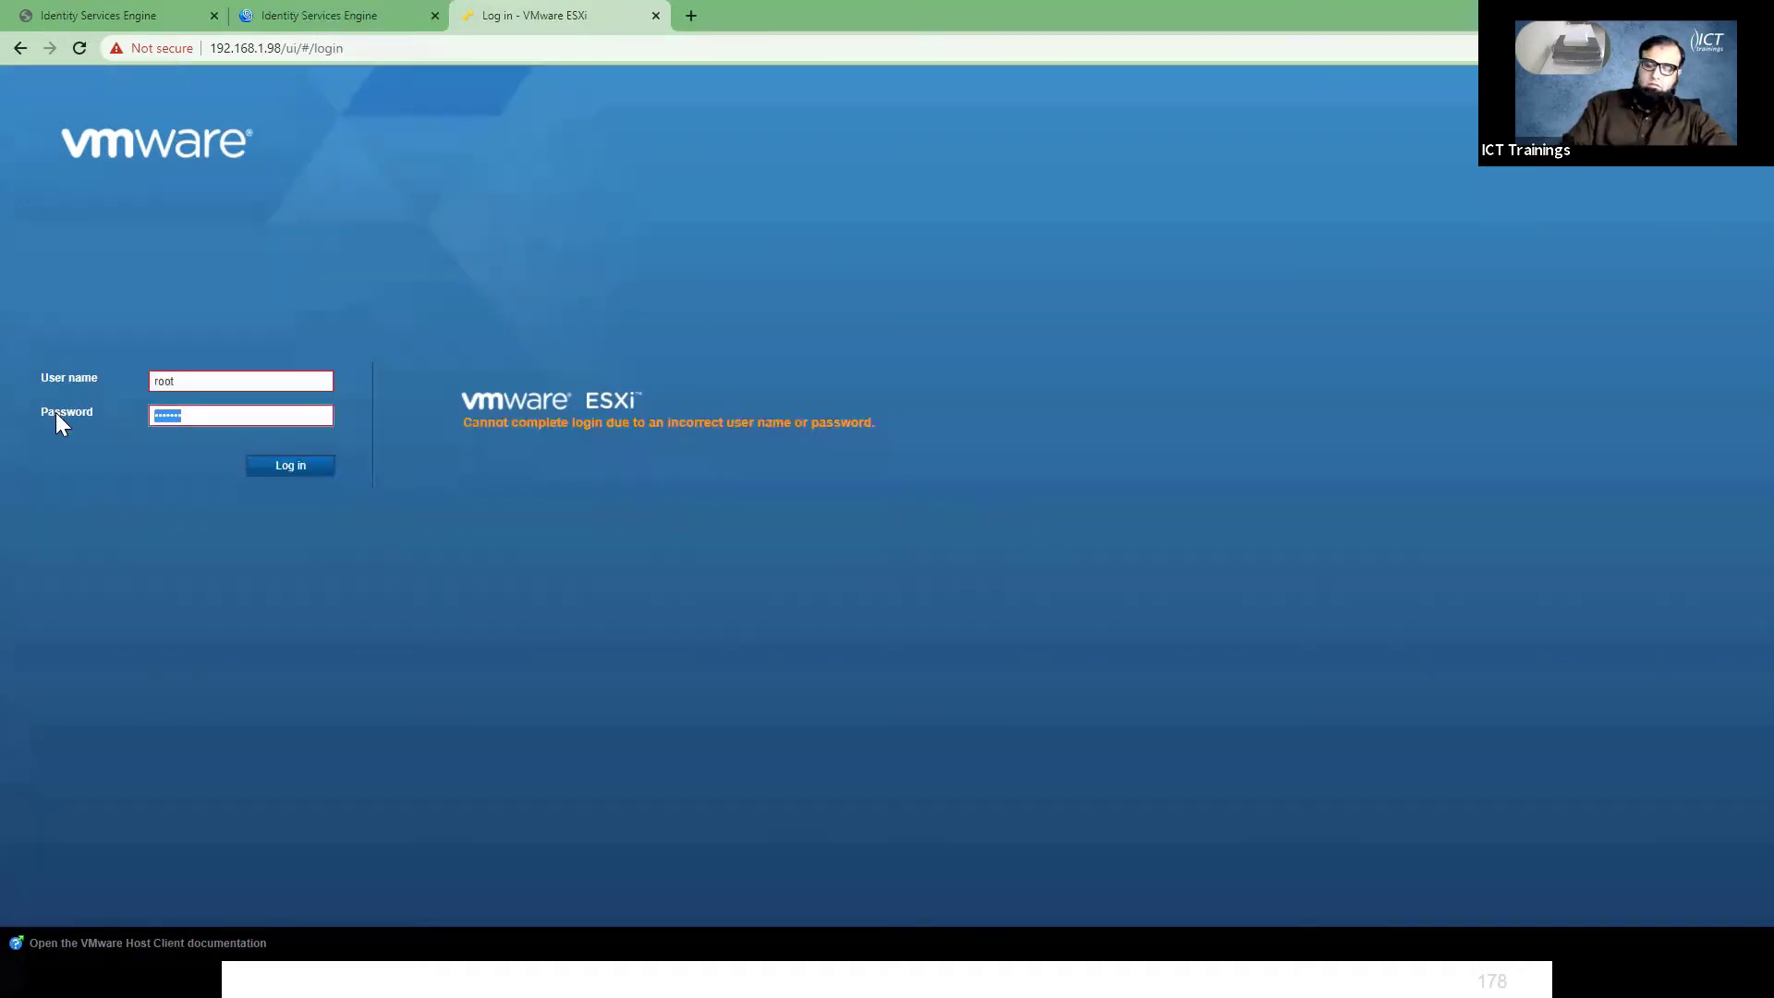
{"action": "type", "text": "*****"}
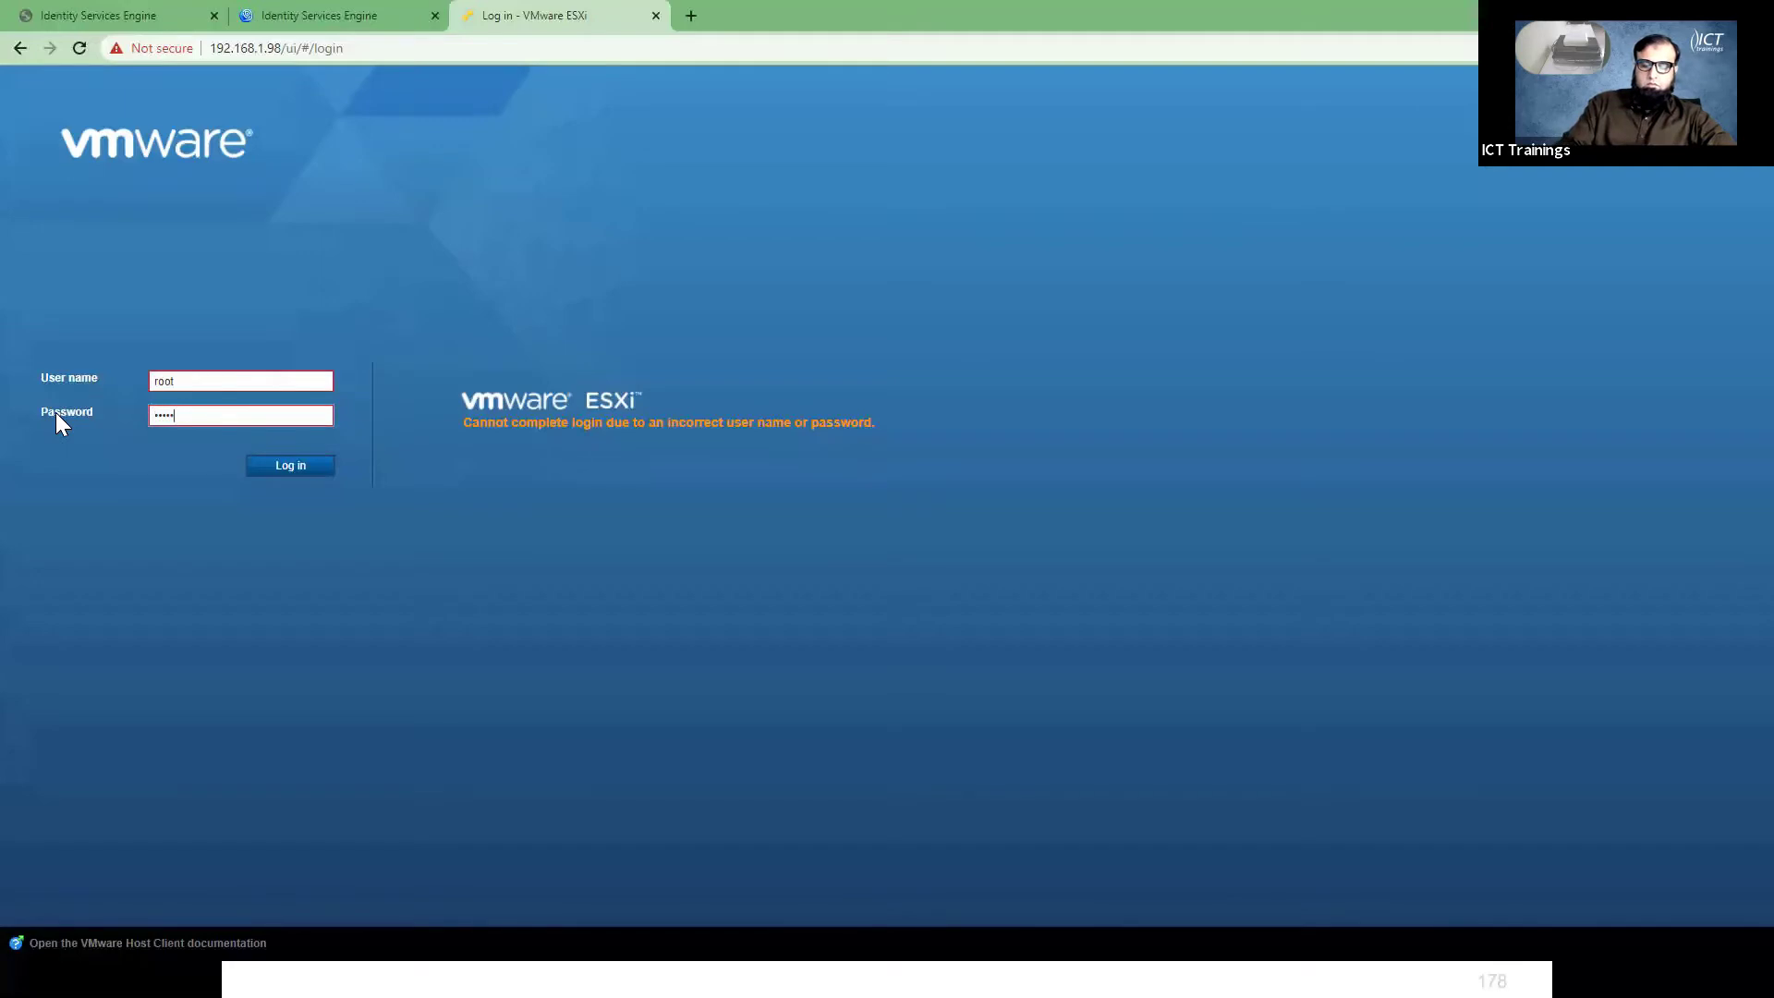
{"action": "type", "text": "**"}
{"action": "key", "text": "Return"}
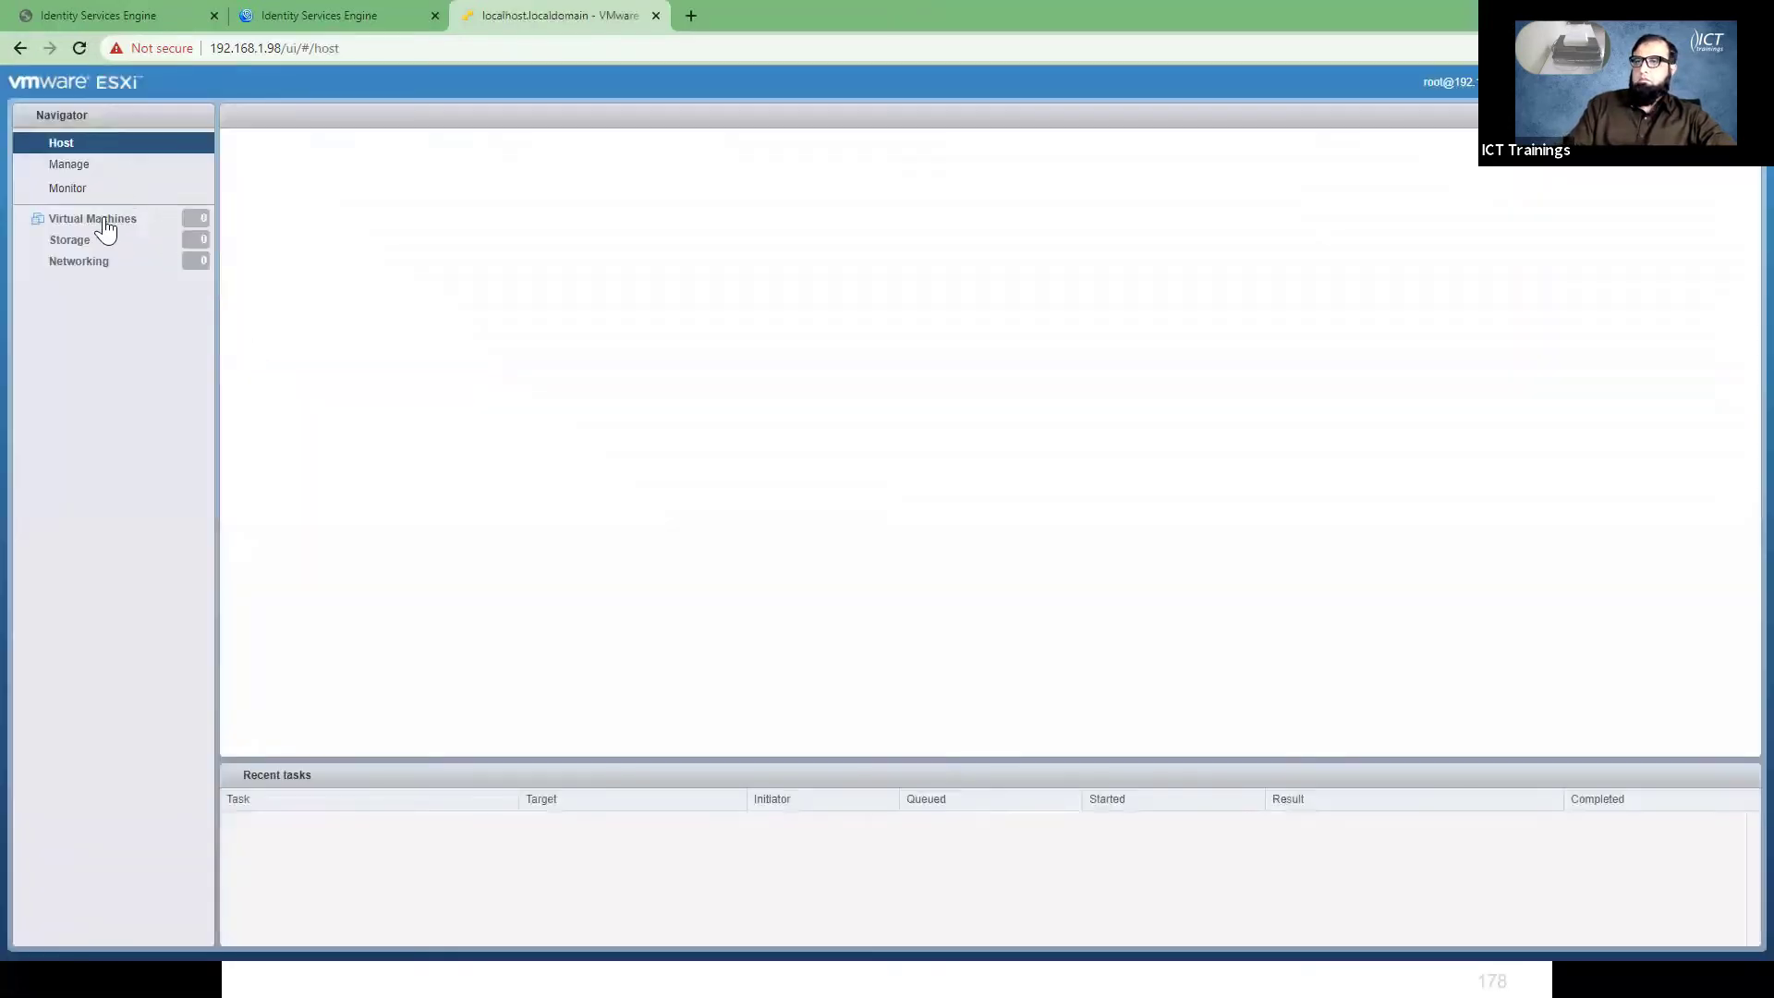
- Reset the ISE-STUDENT and ISE-TRAINER virtual machines, then view each one's details
{"action": "left_click", "coordinate": [105, 220]}
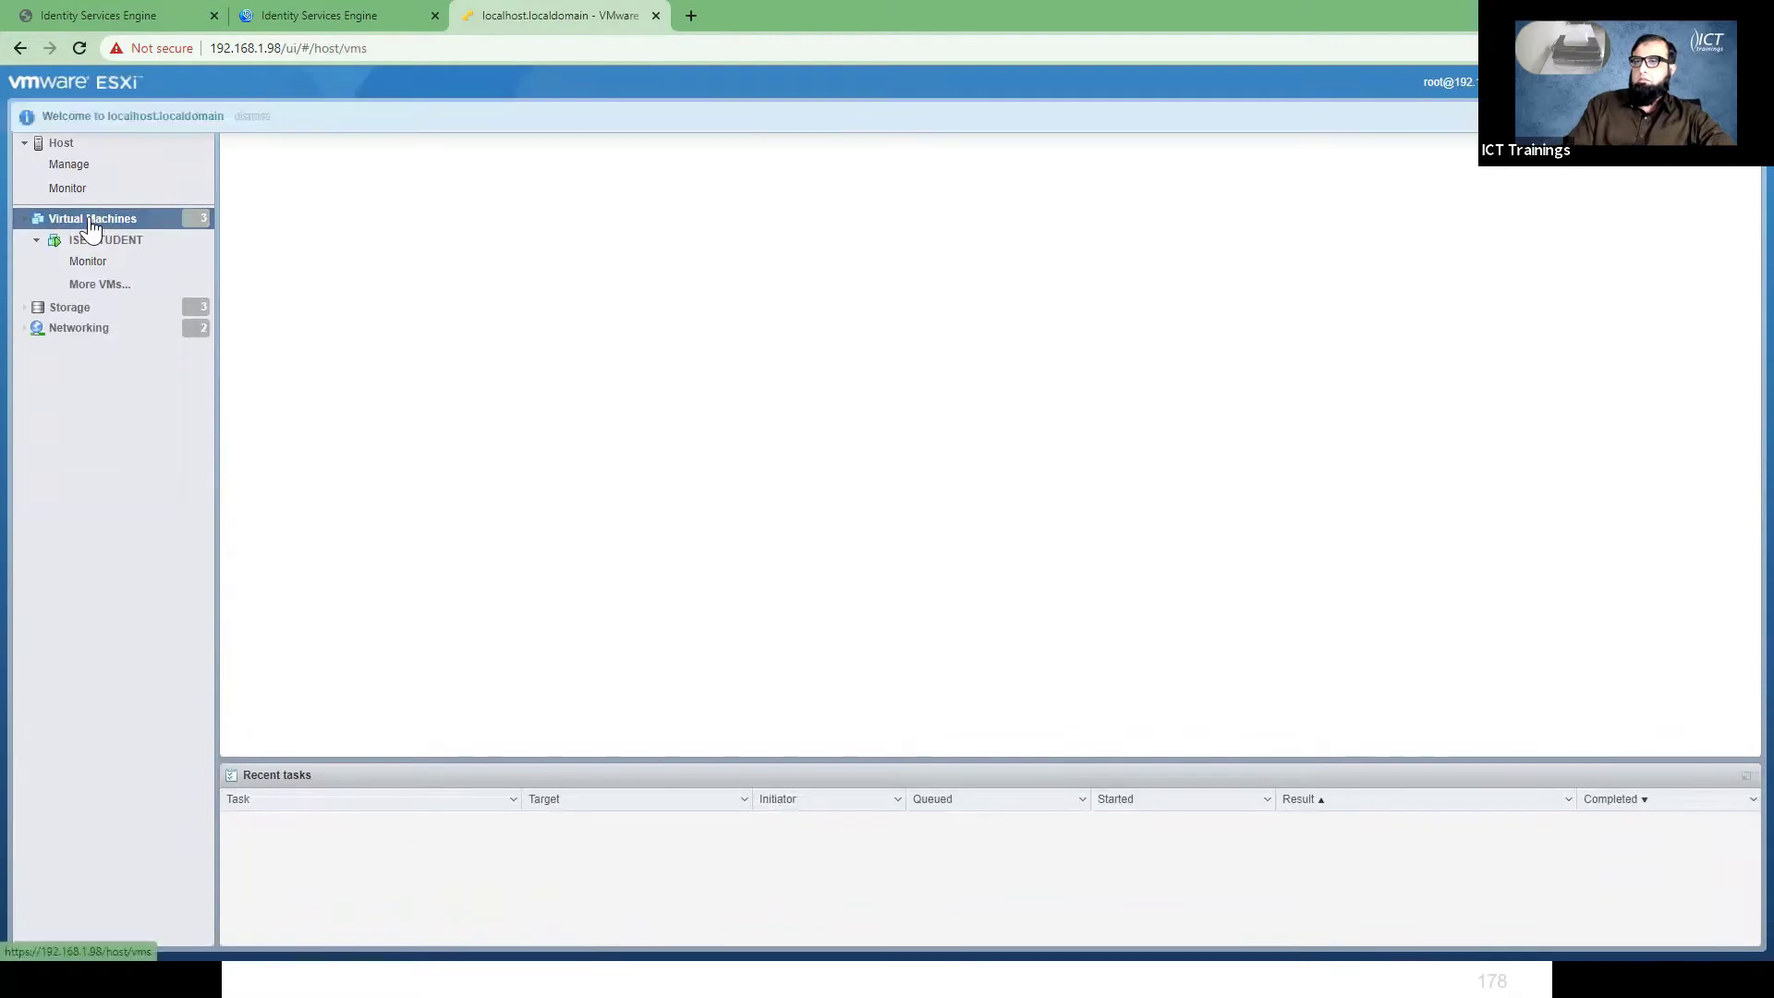
{"action": "left_click", "coordinate": [252, 218]}
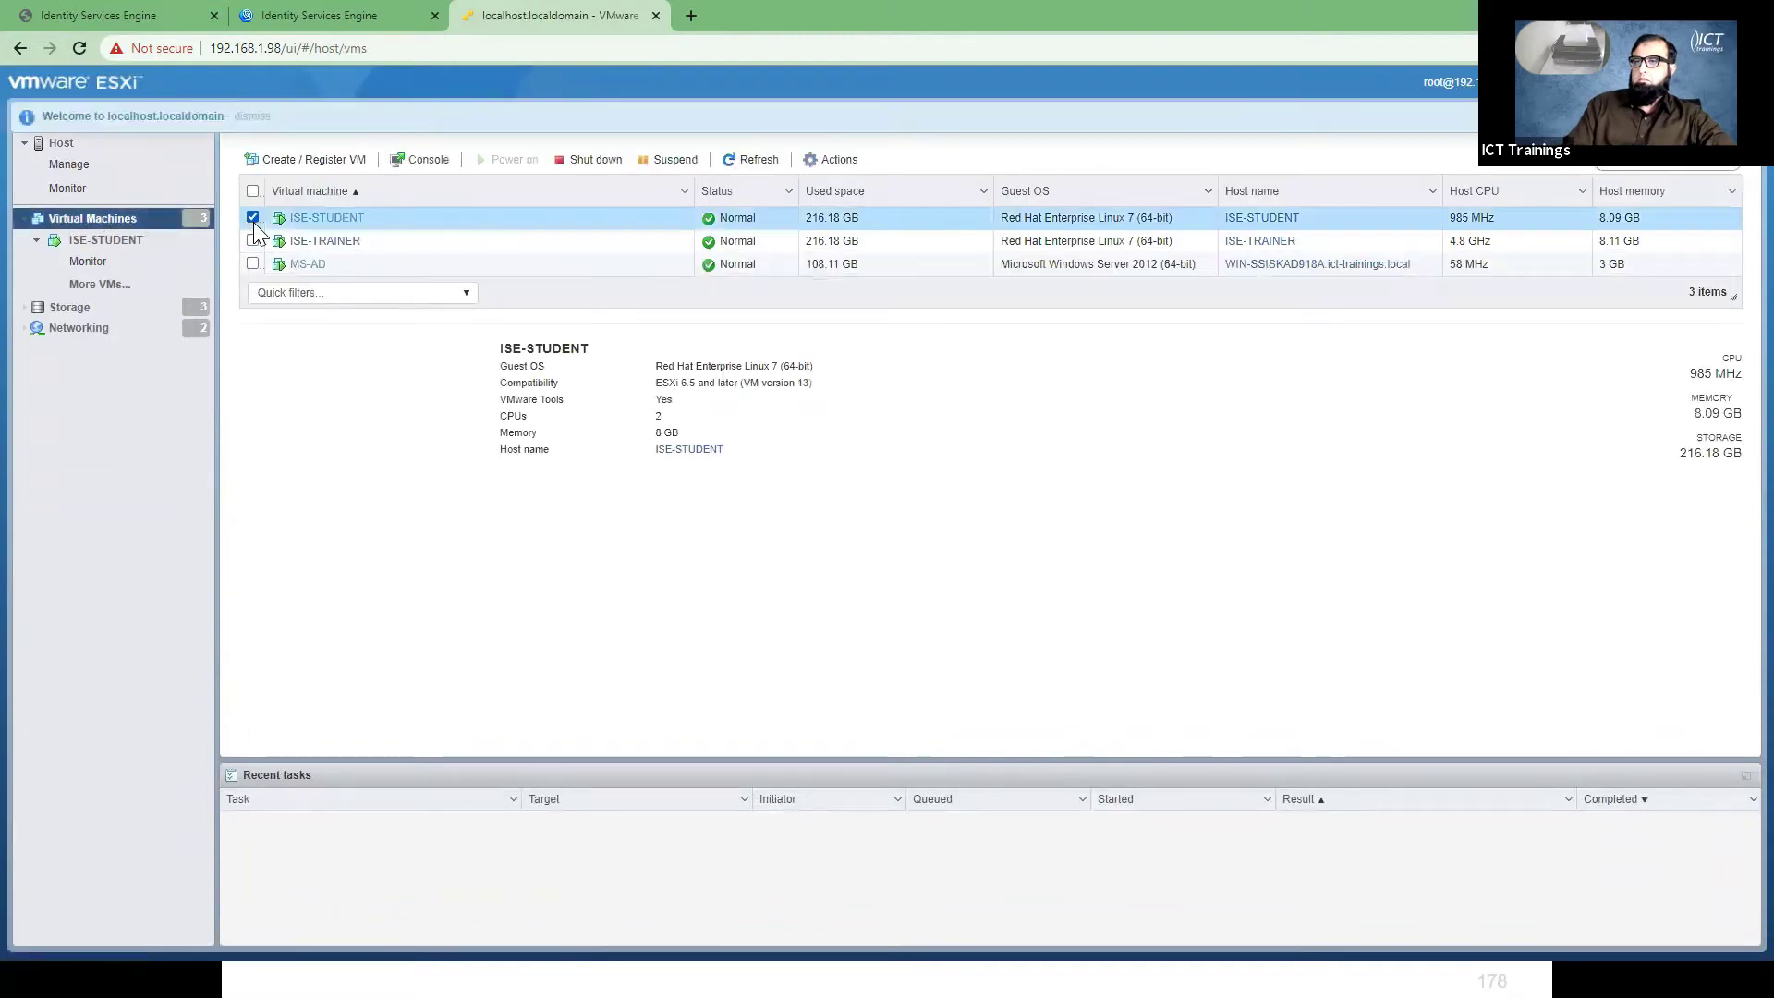
{"action": "left_click", "coordinate": [252, 241]}
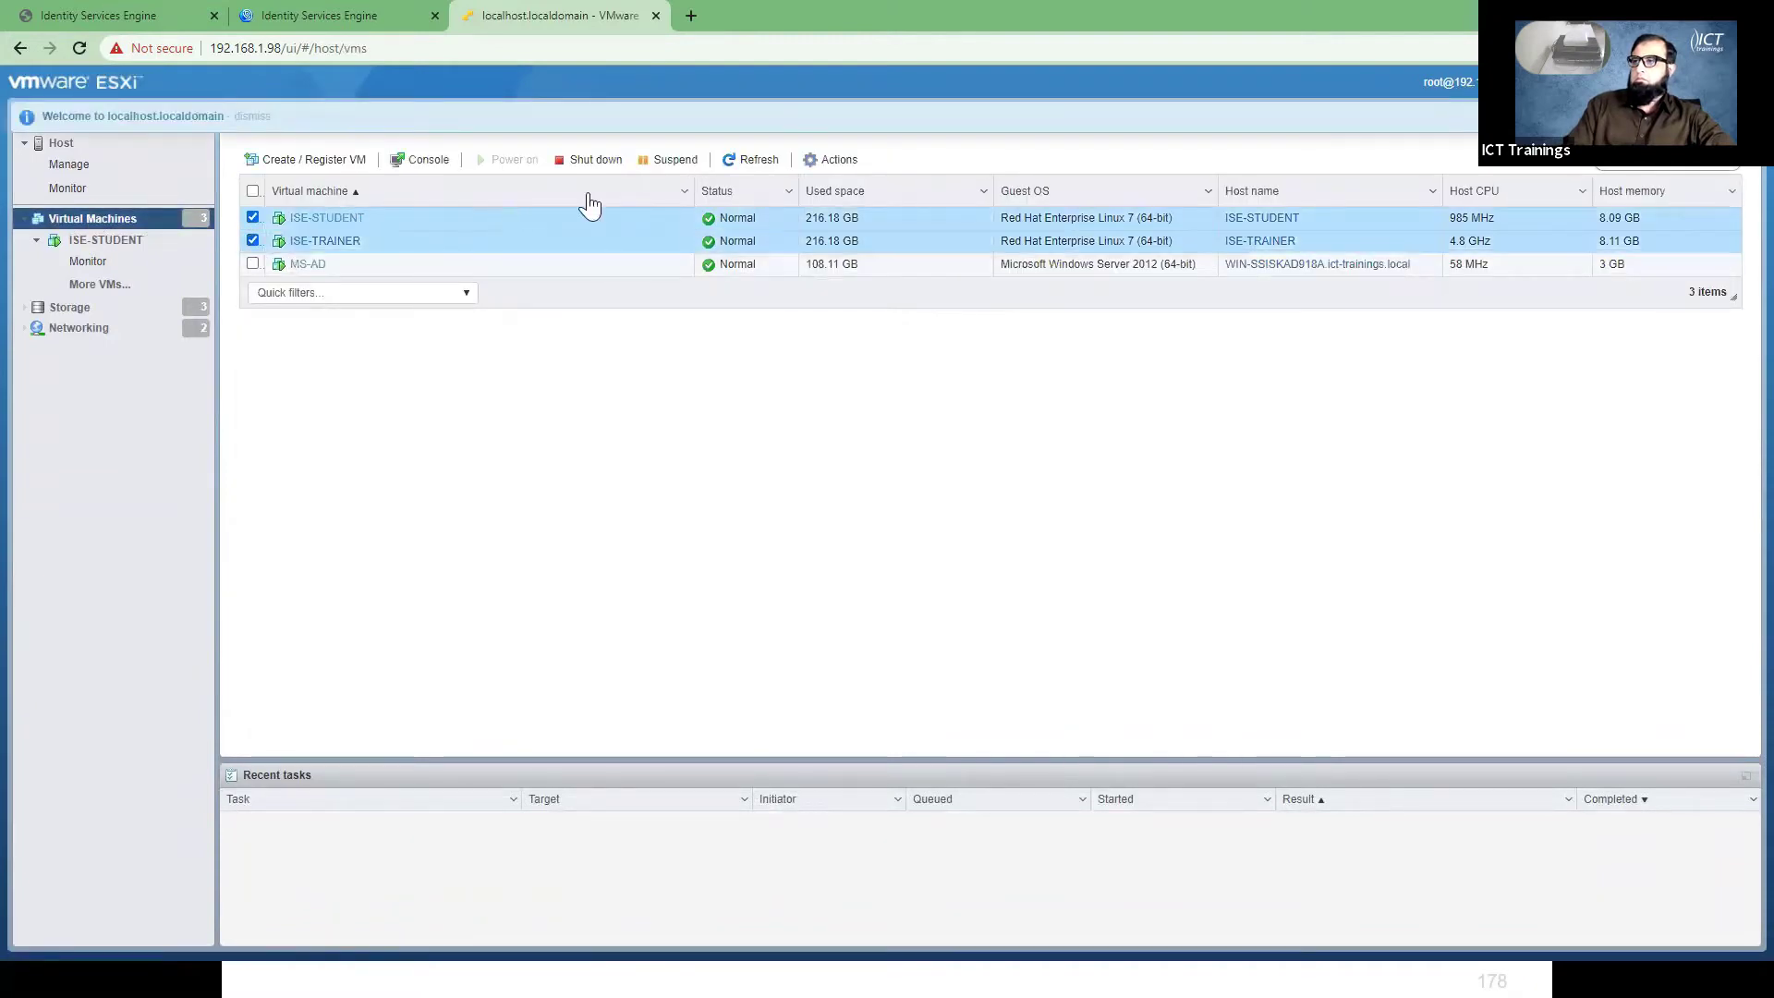
{"action": "left_click", "coordinate": [820, 166]}
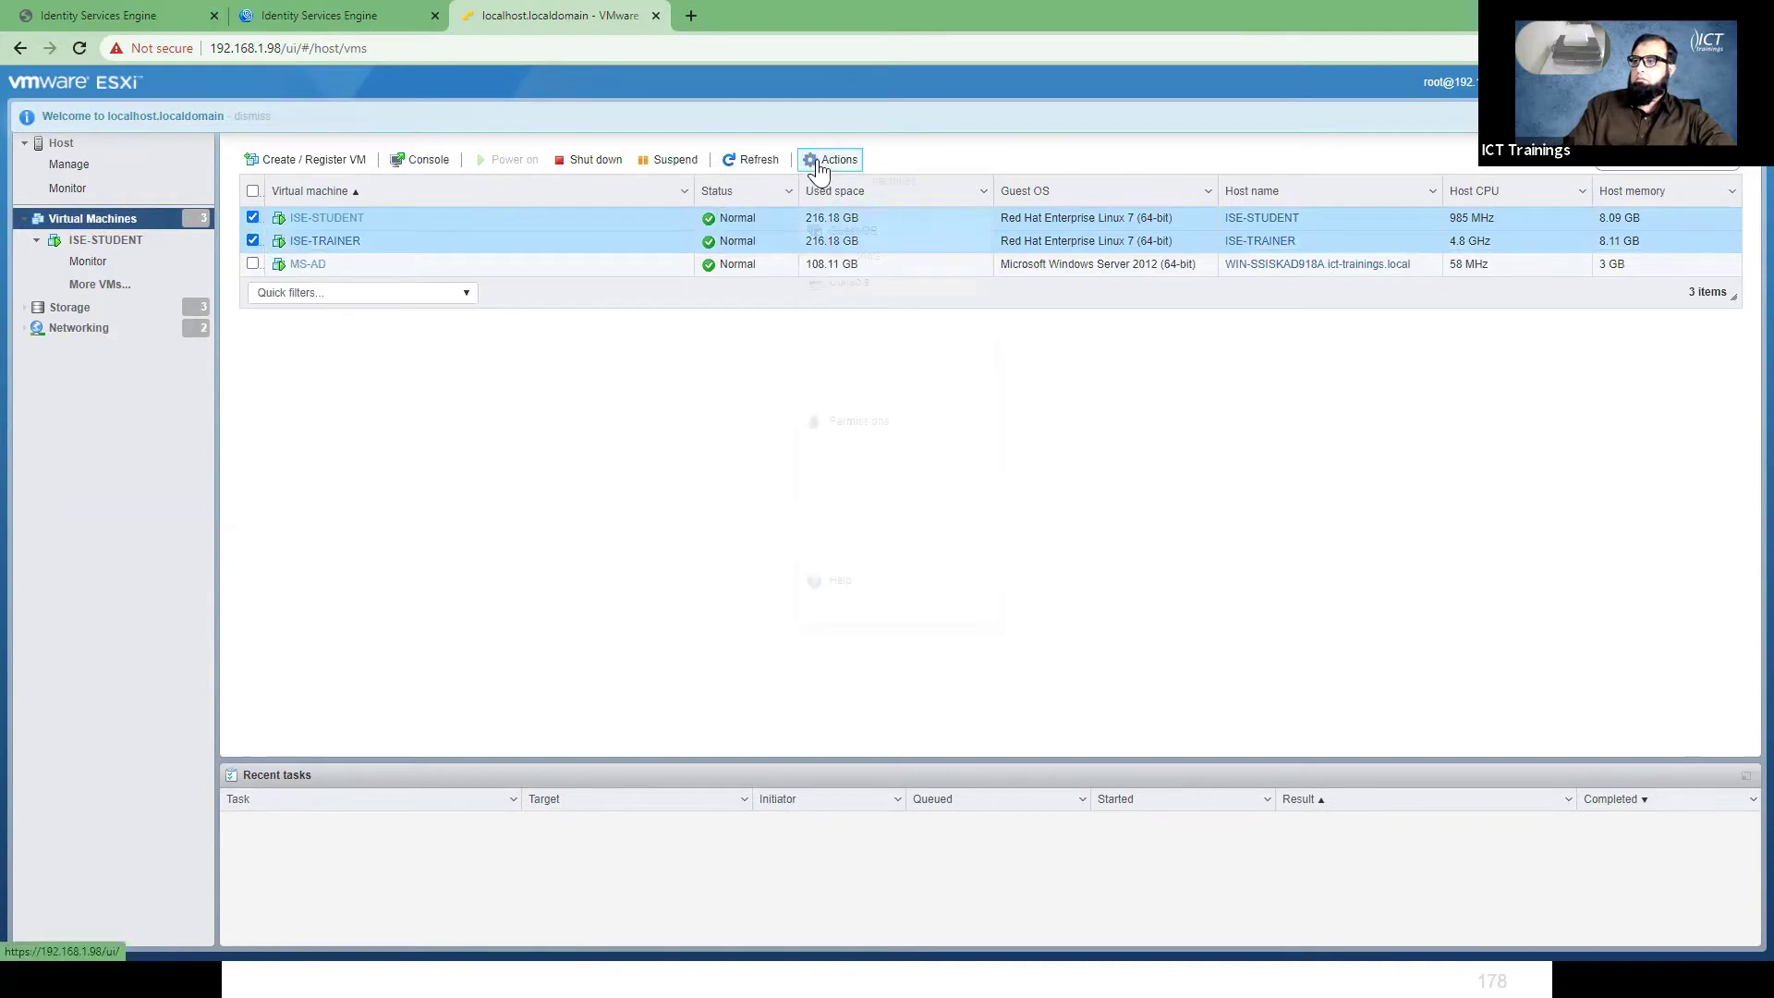
{"action": "mouse_move", "coordinate": [896, 209]}
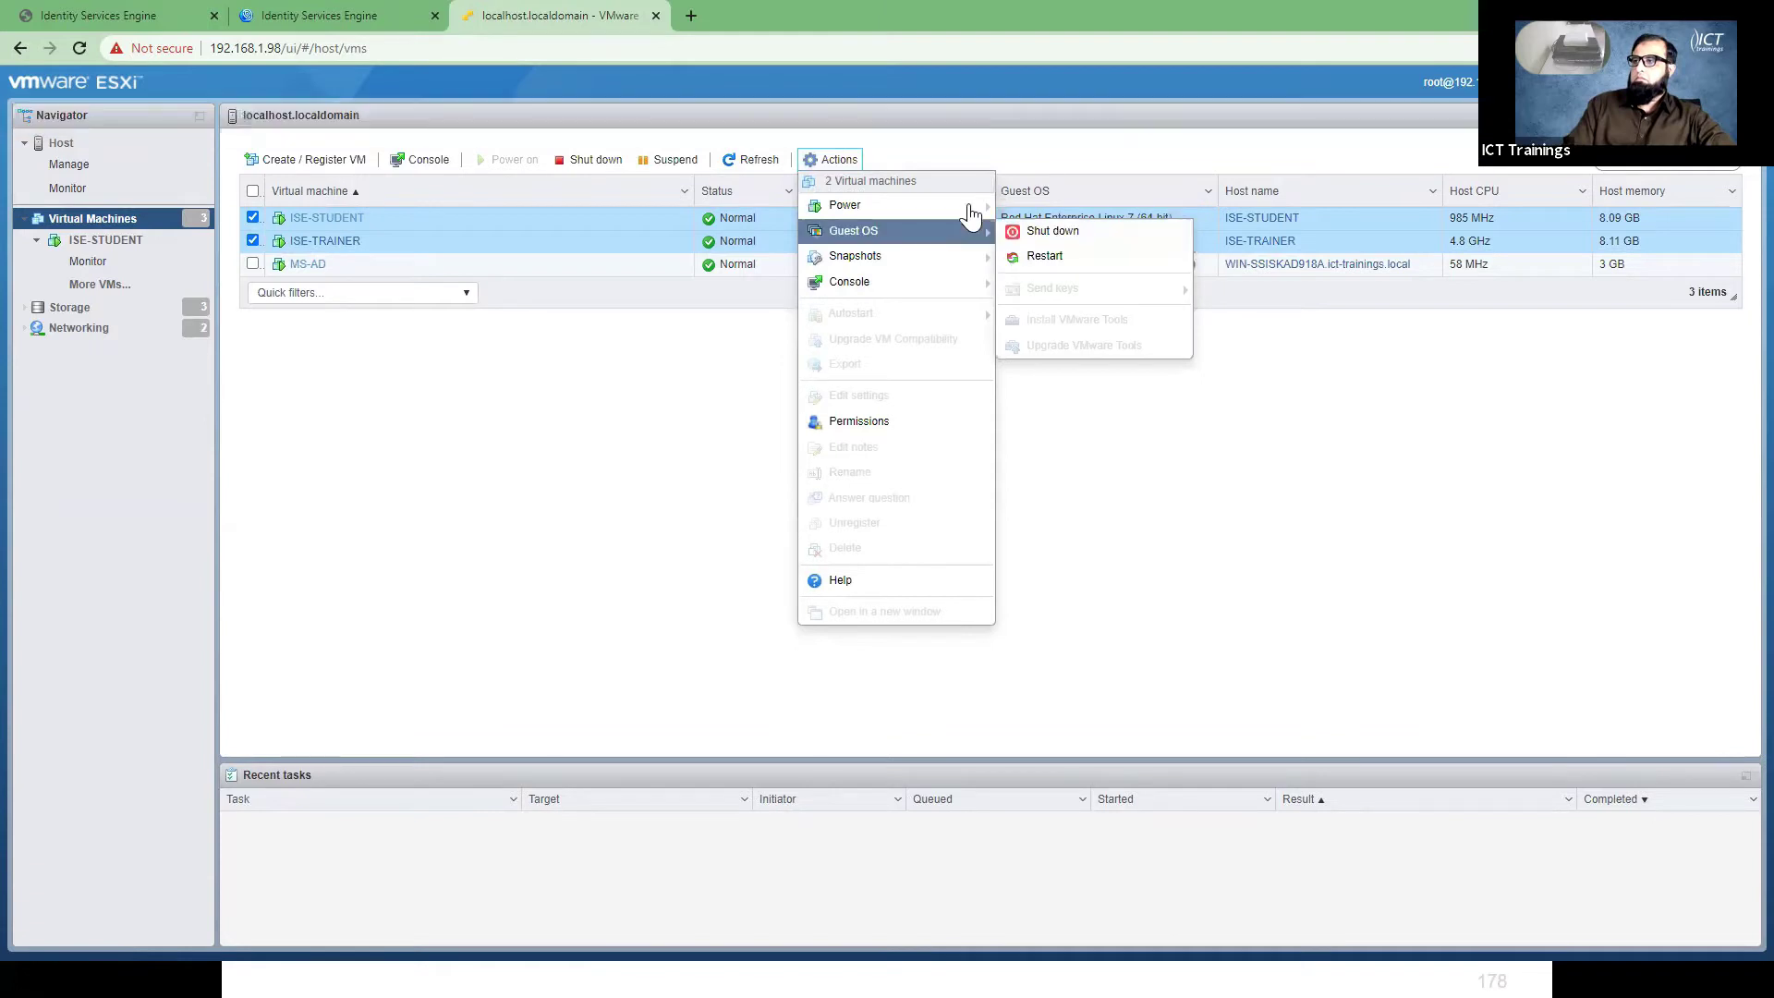
{"action": "left_click", "coordinate": [1035, 281]}
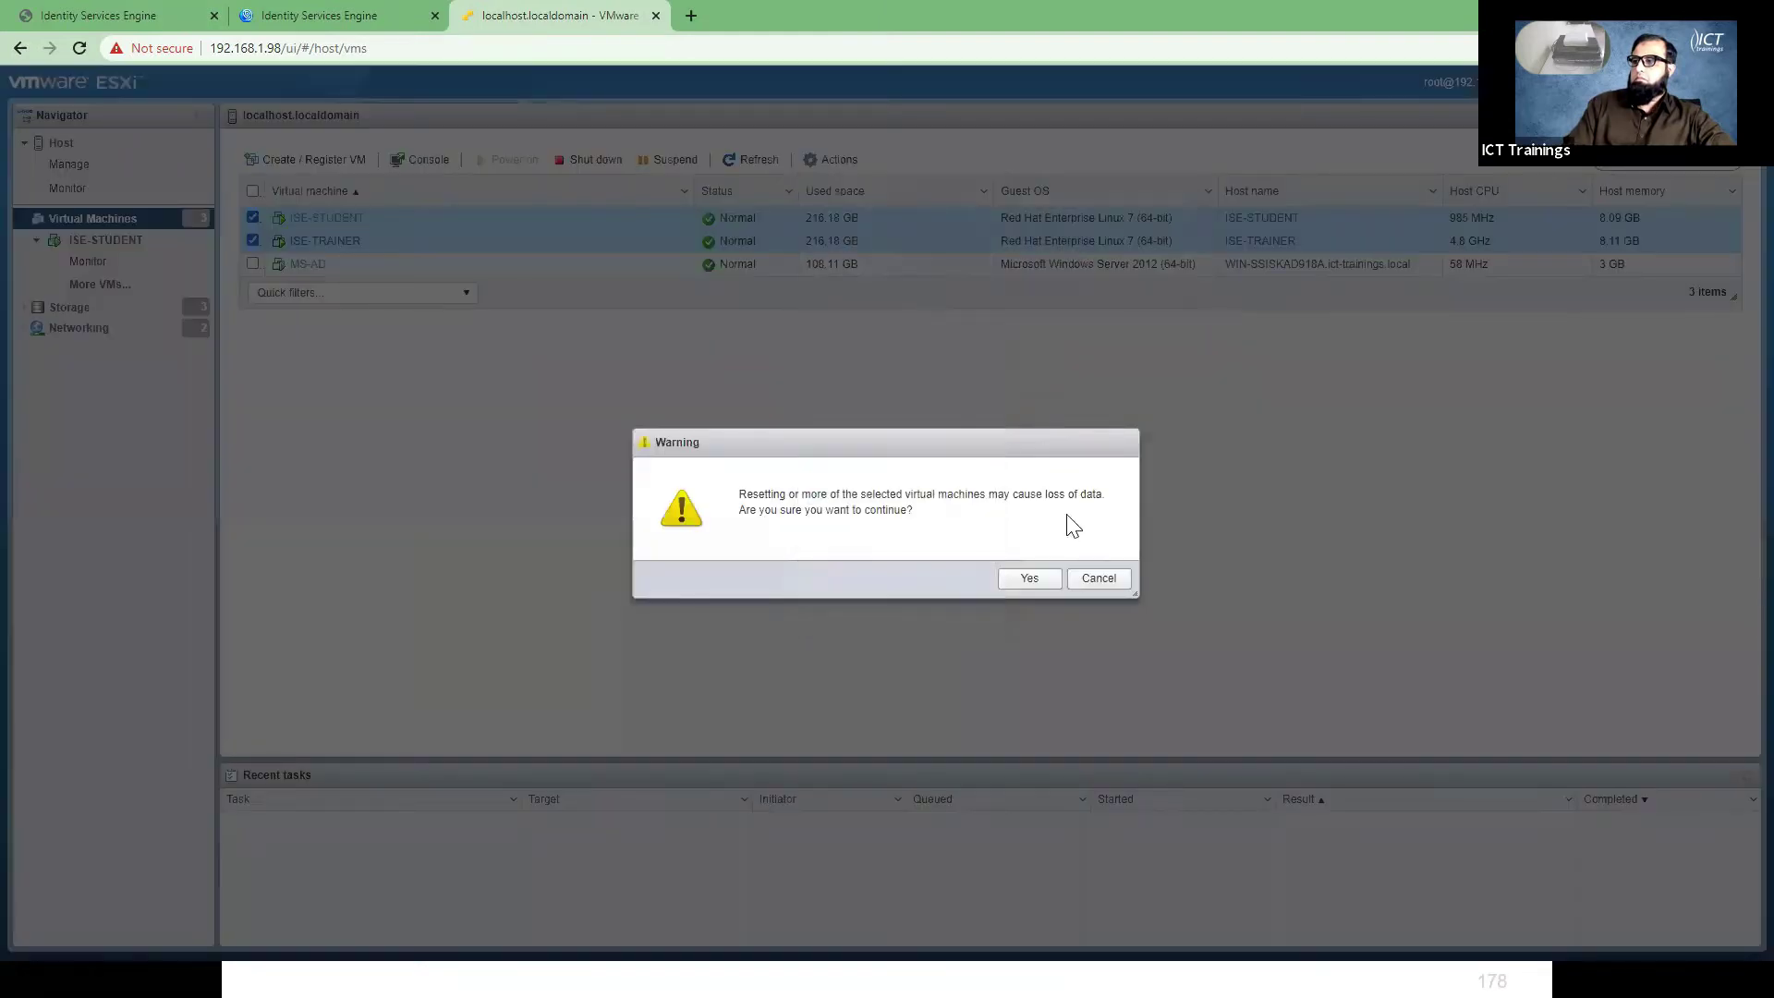
{"action": "left_click", "coordinate": [1030, 579]}
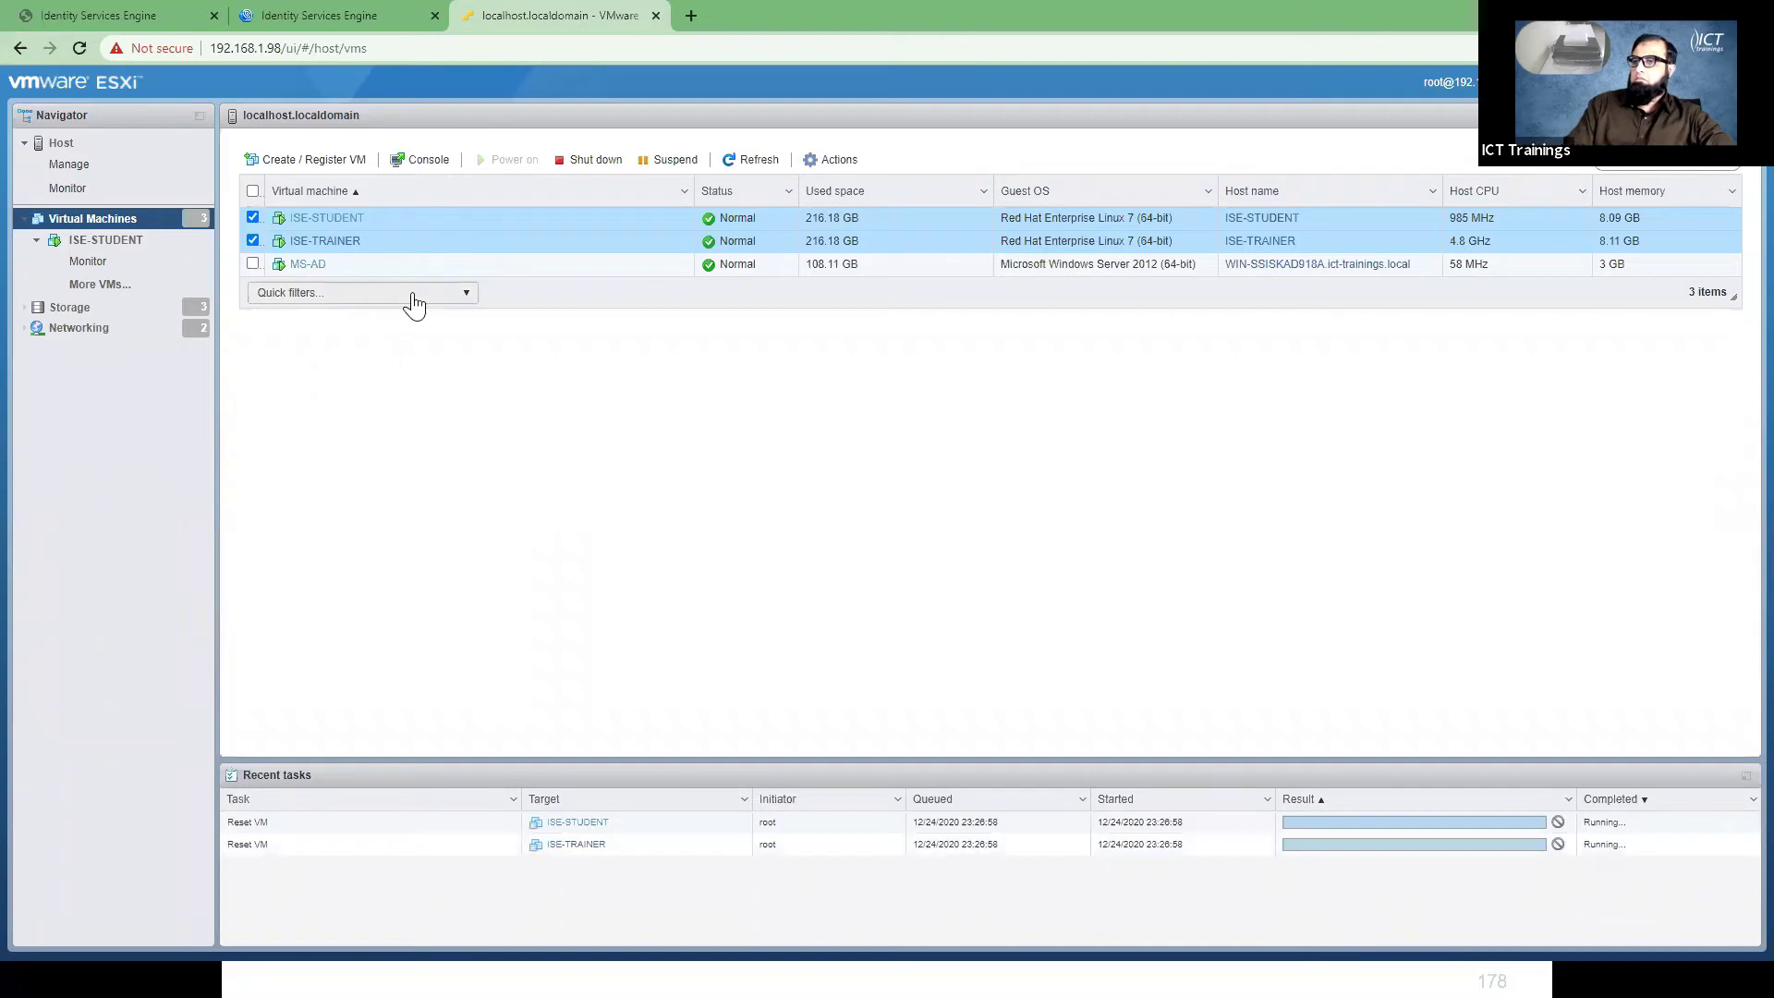
{"action": "left_click", "coordinate": [252, 242]}
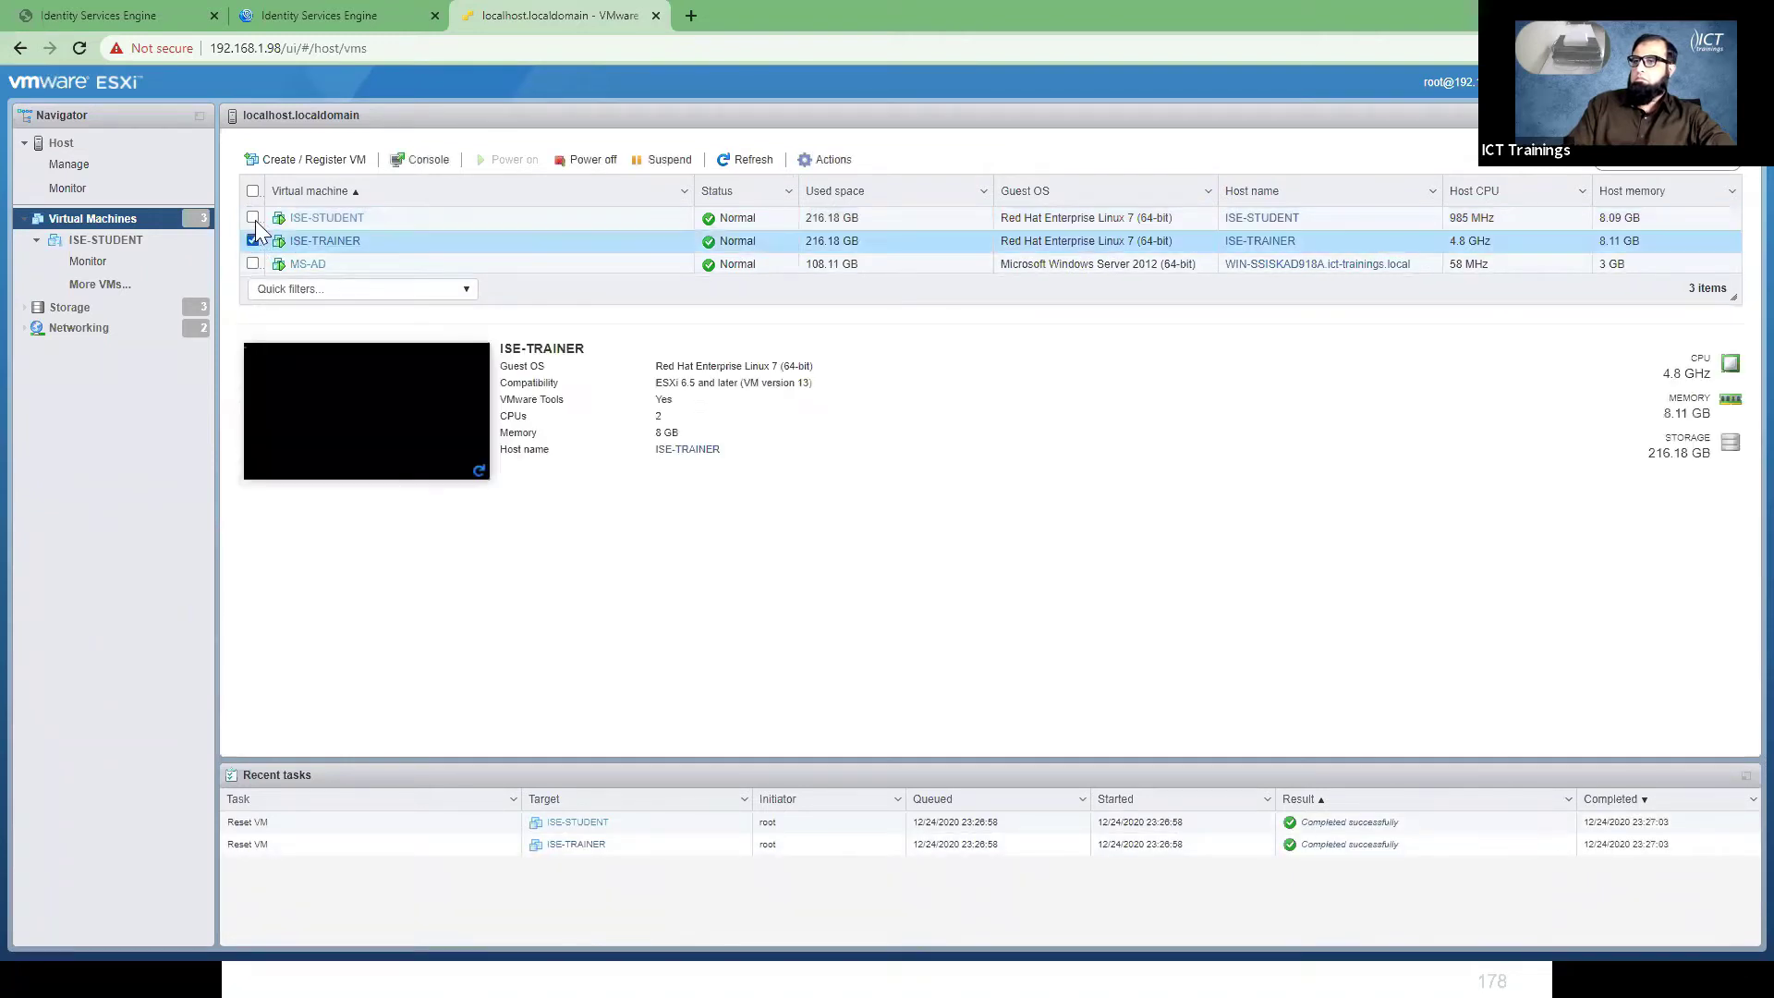
{"action": "left_click", "coordinate": [255, 220]}
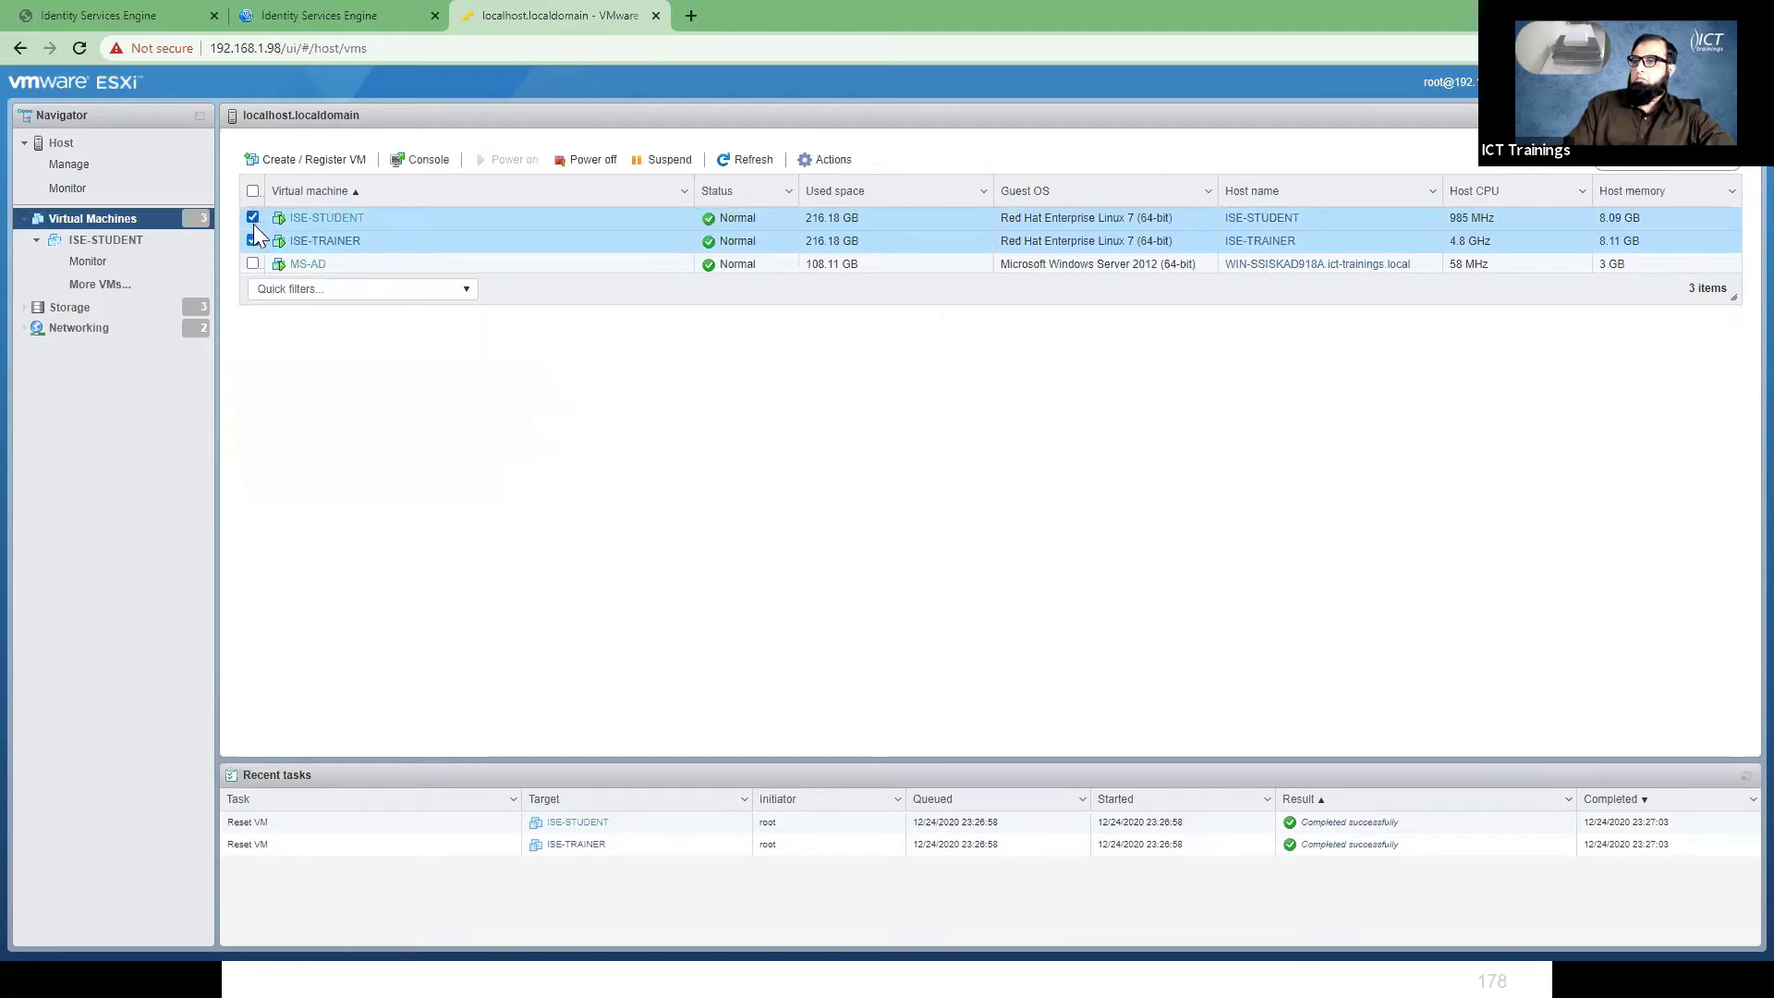
- Open browser consoles for the ISE-STUDENT and ISE-TRAINER virtual machines
{"action": "left_click", "coordinate": [253, 223]}
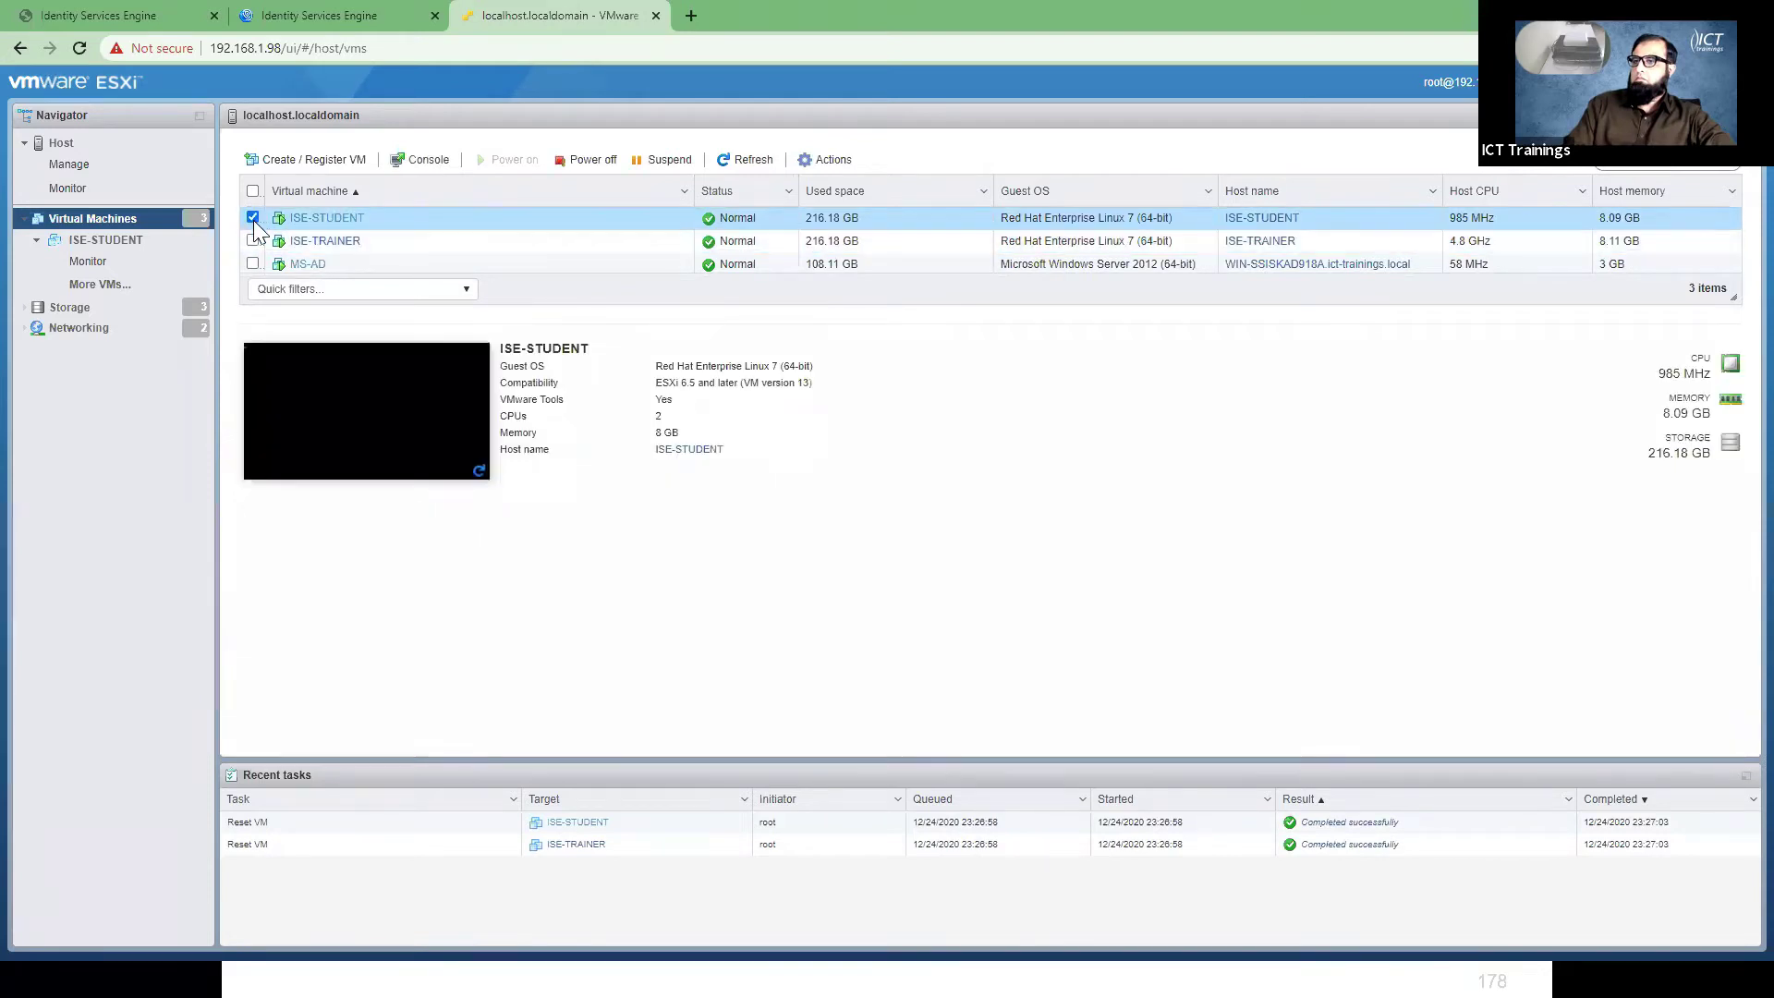
{"action": "left_click", "coordinate": [837, 160]}
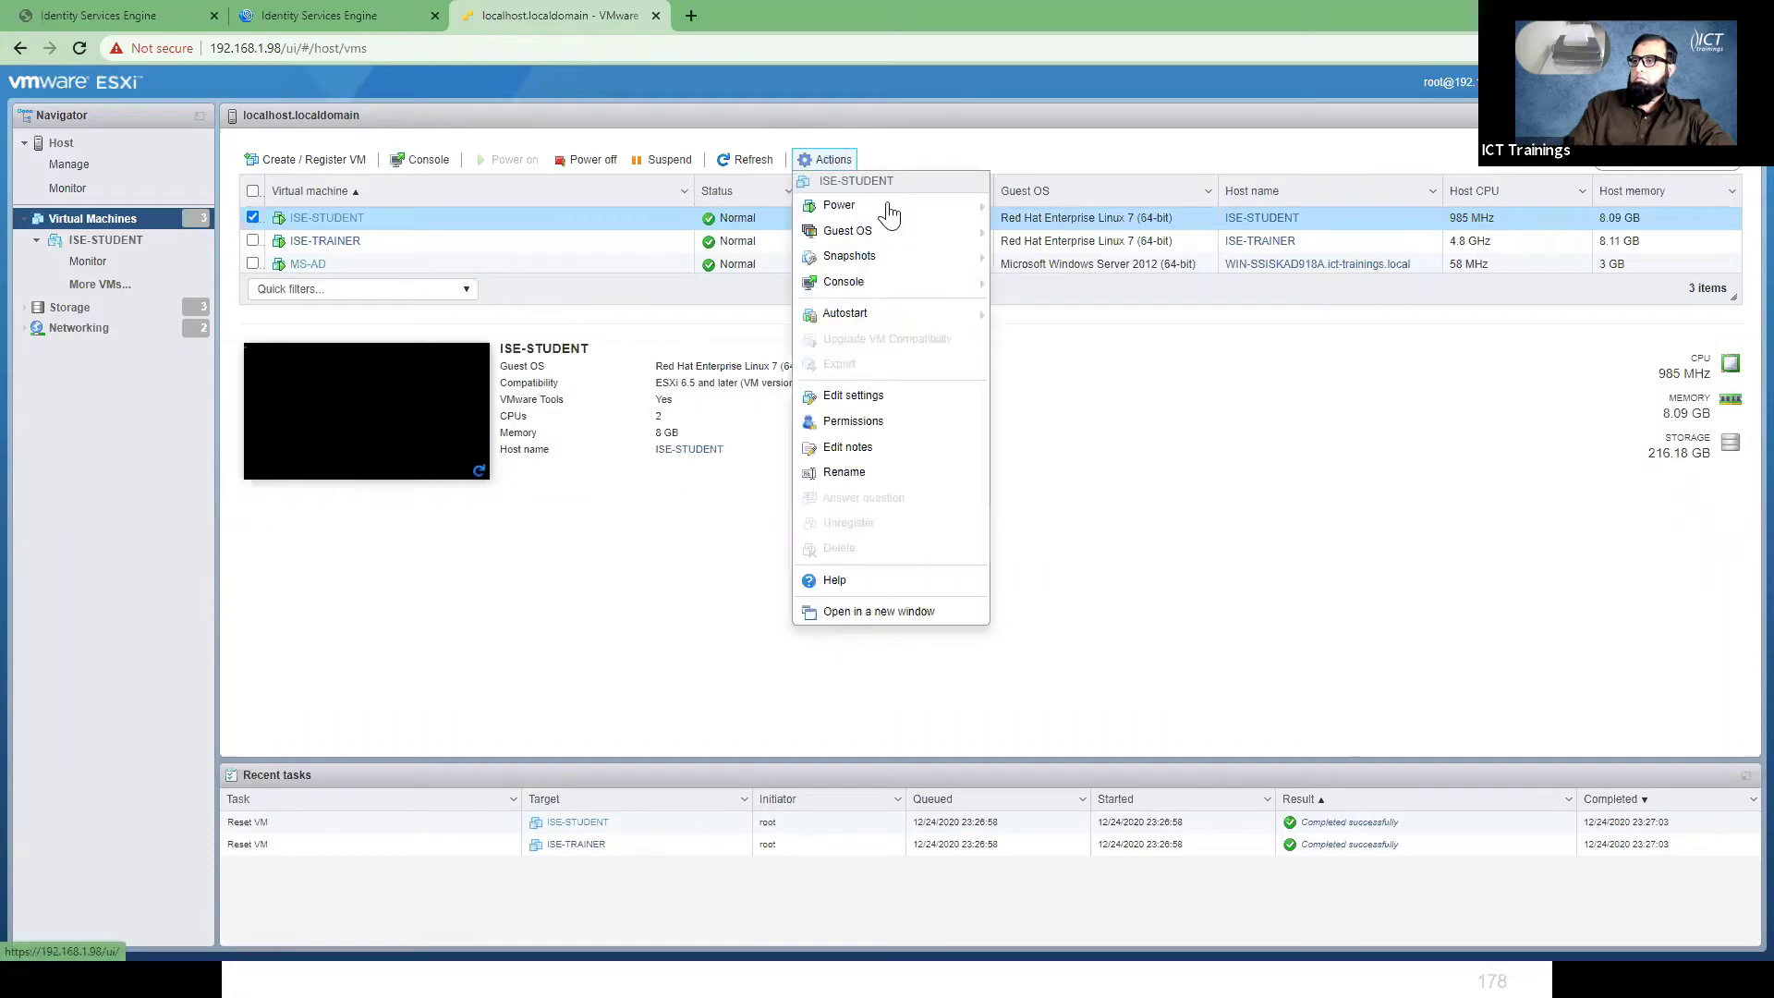
{"action": "left_click", "coordinate": [903, 210]}
{"action": "mouse_move", "coordinate": [913, 294]}
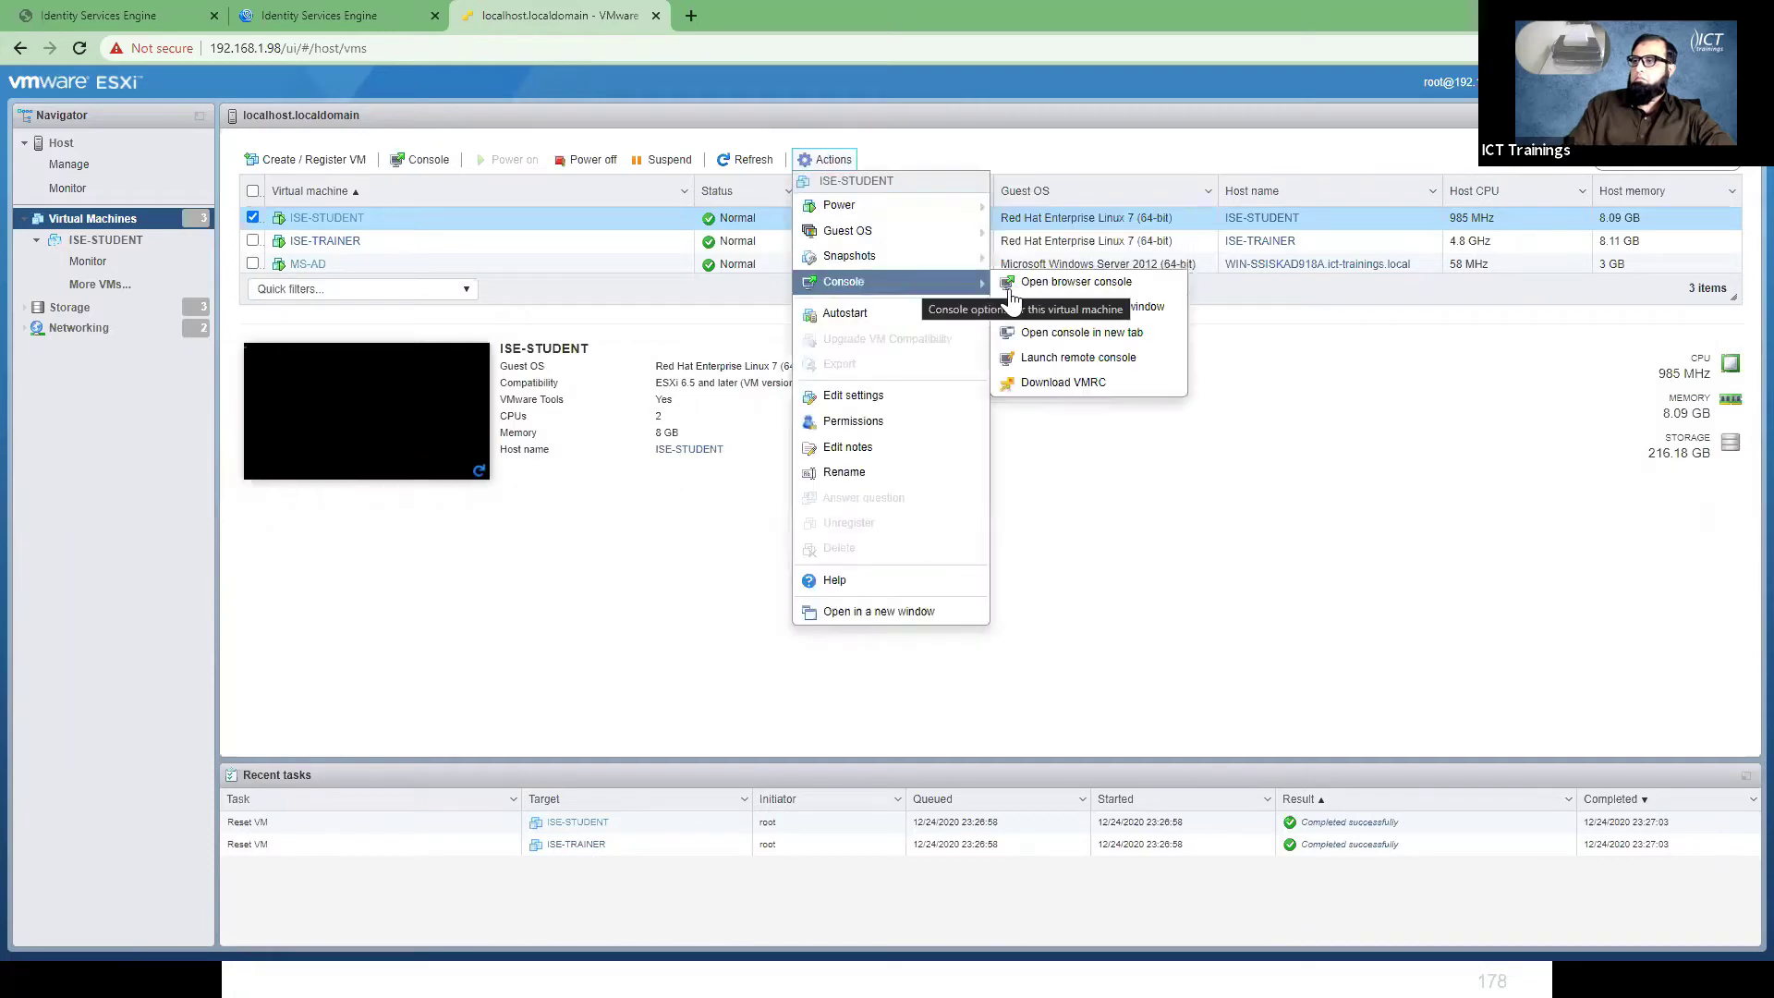
{"action": "left_click", "coordinate": [1019, 295]}
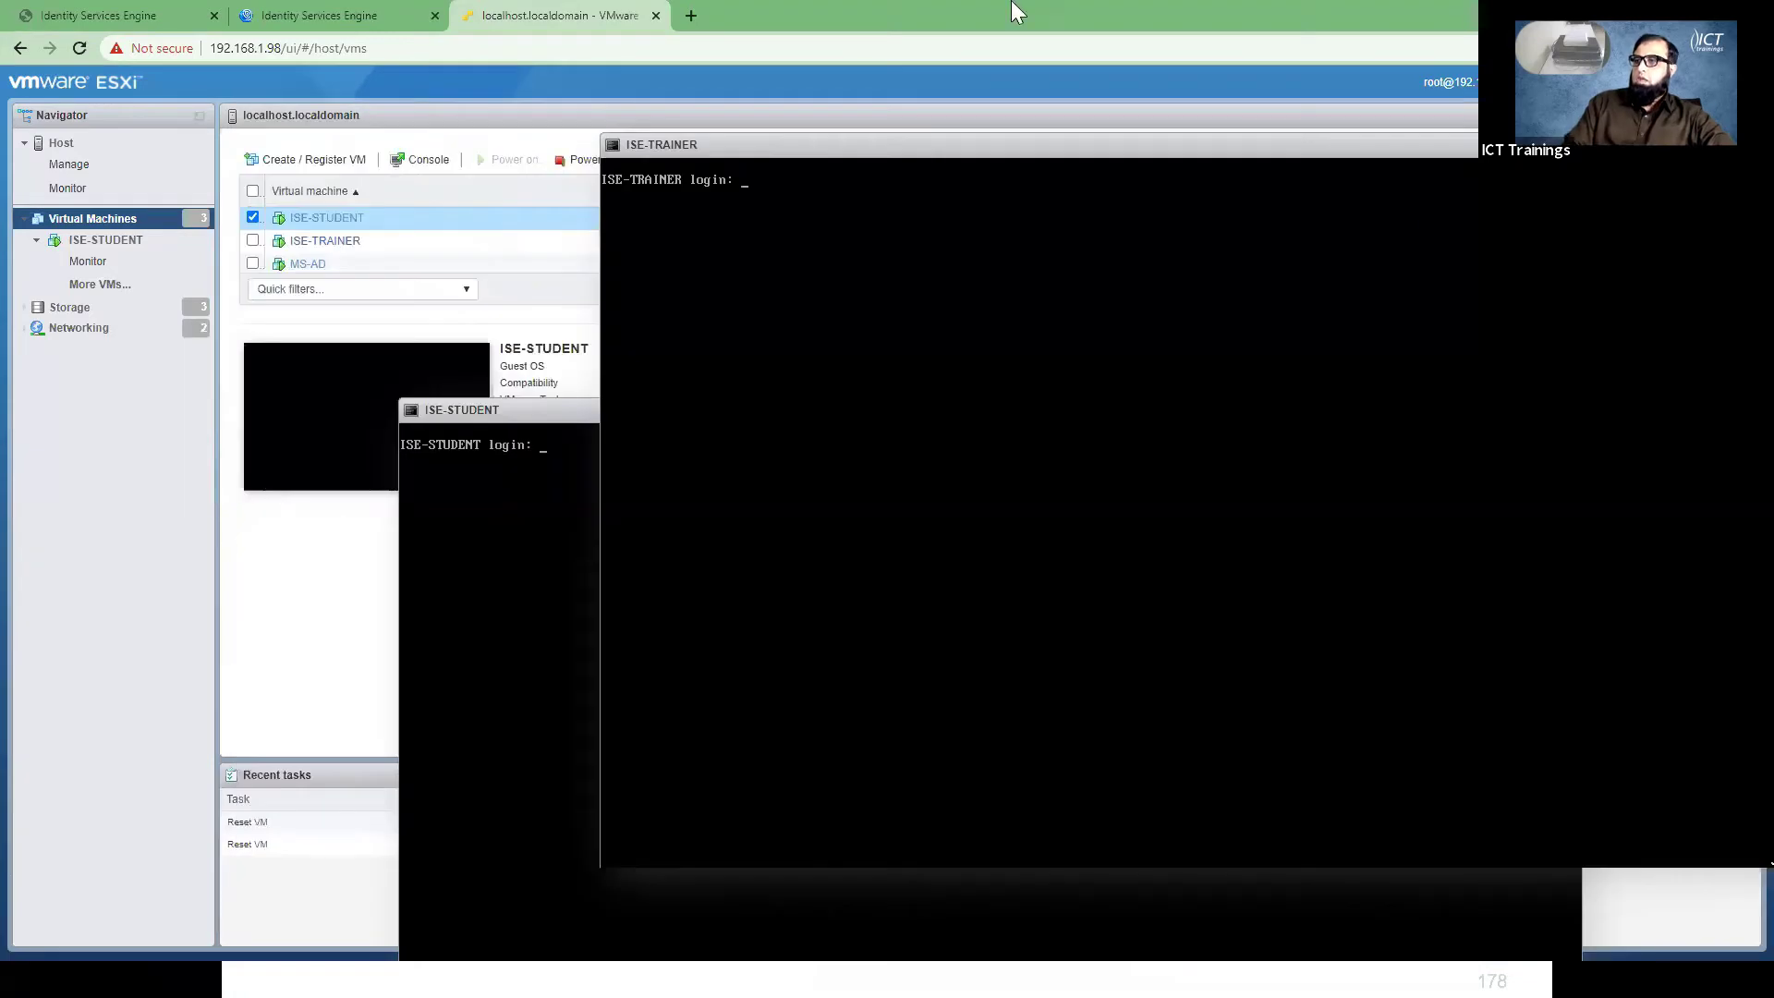
- Enter the admin login name in the ISE-STUDENT console
{"action": "left_click", "coordinate": [508, 410]}
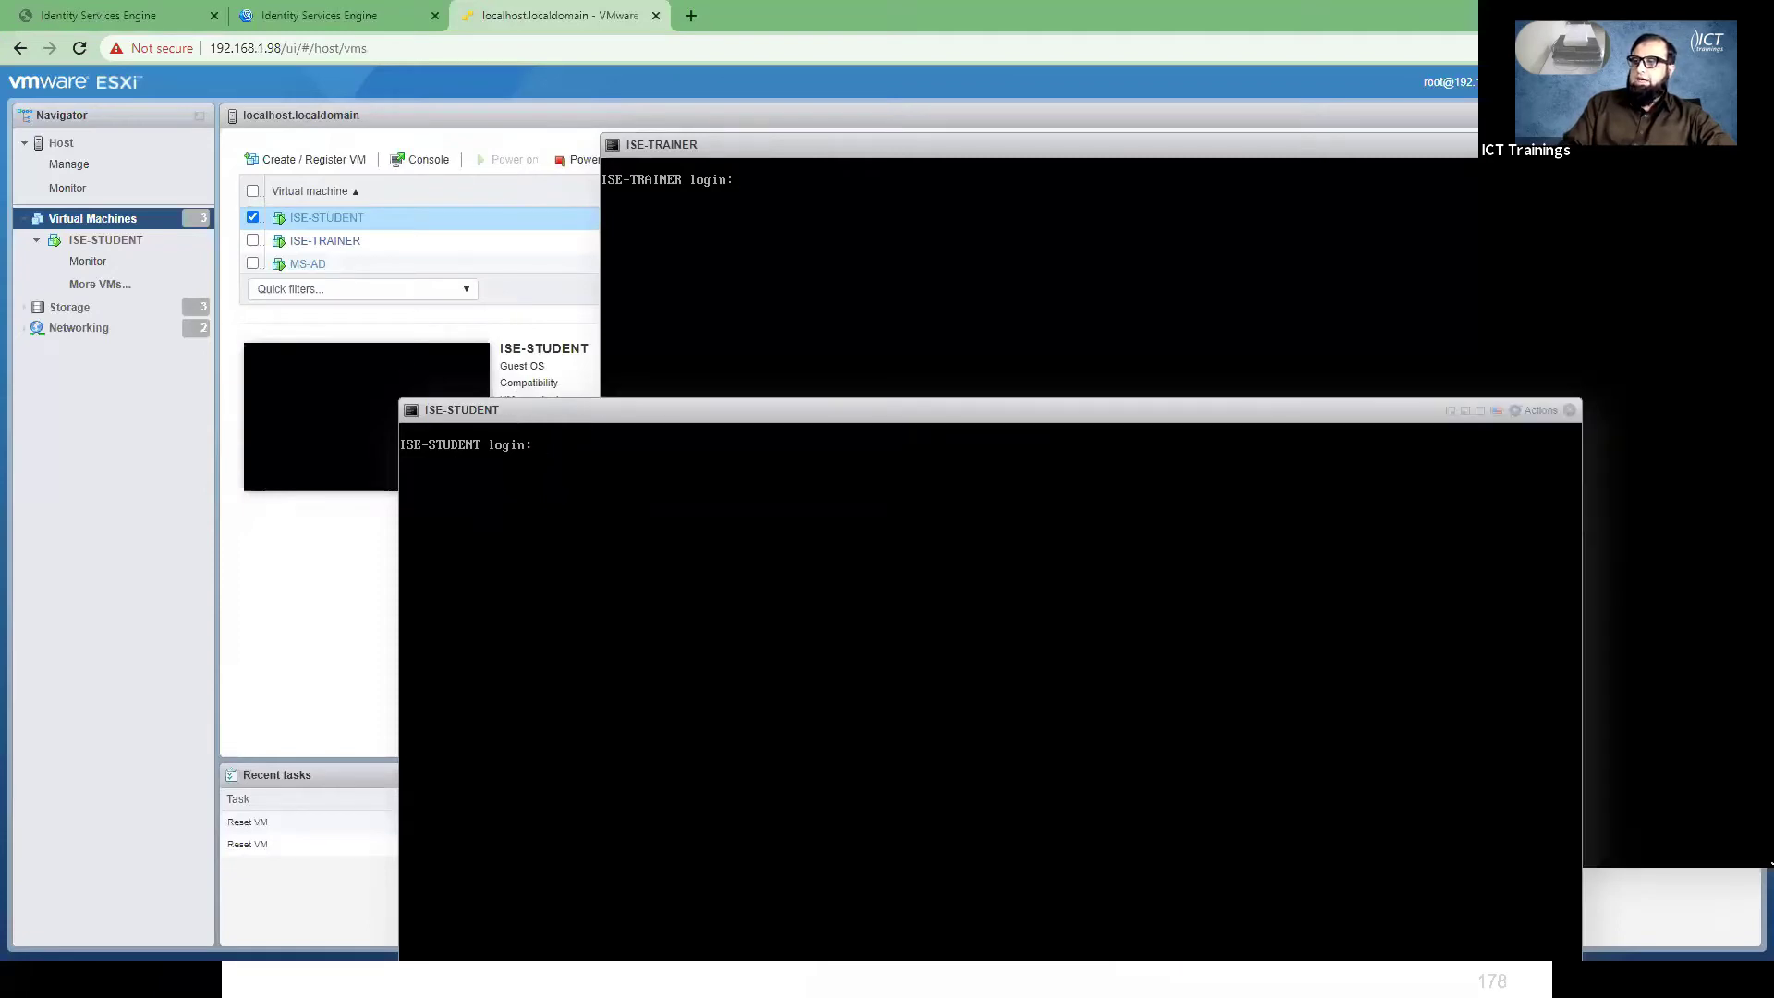
{"action": "type", "text": "admin"}
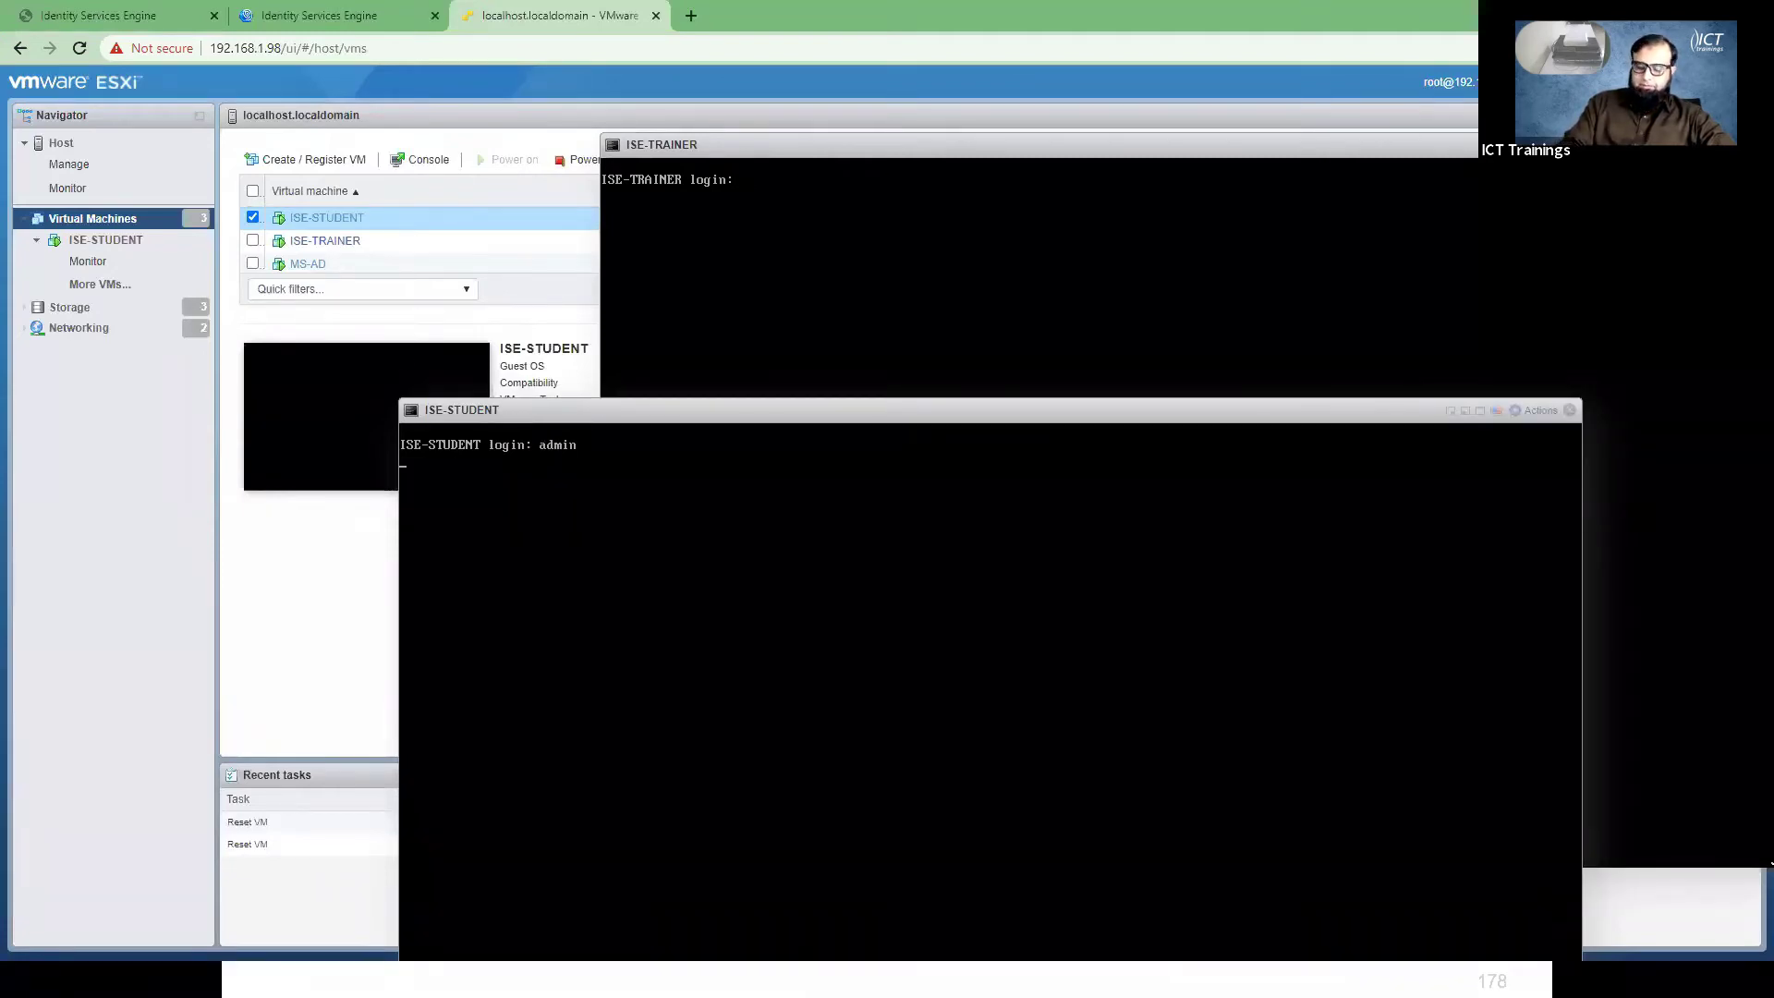
{"action": "key", "text": "Return"}
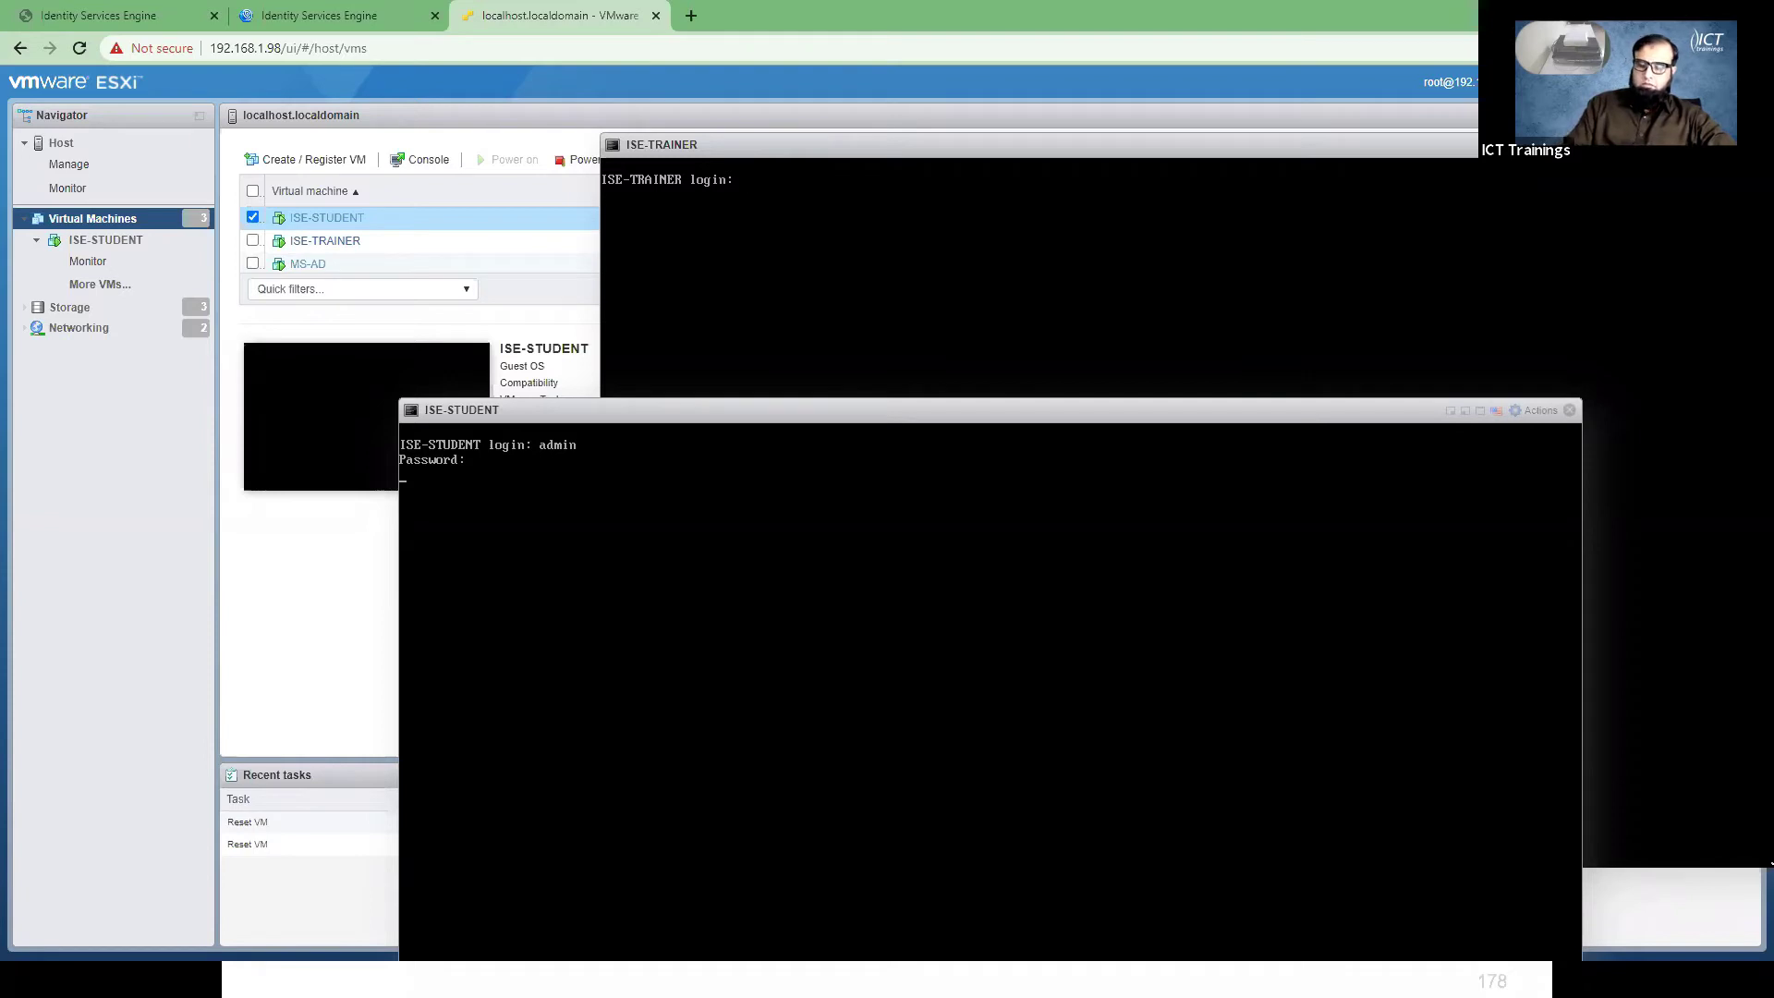
- Log into the ISE-TRAINER console as admin and refresh its prompt
{"action": "left_click", "coordinate": [924, 277]}
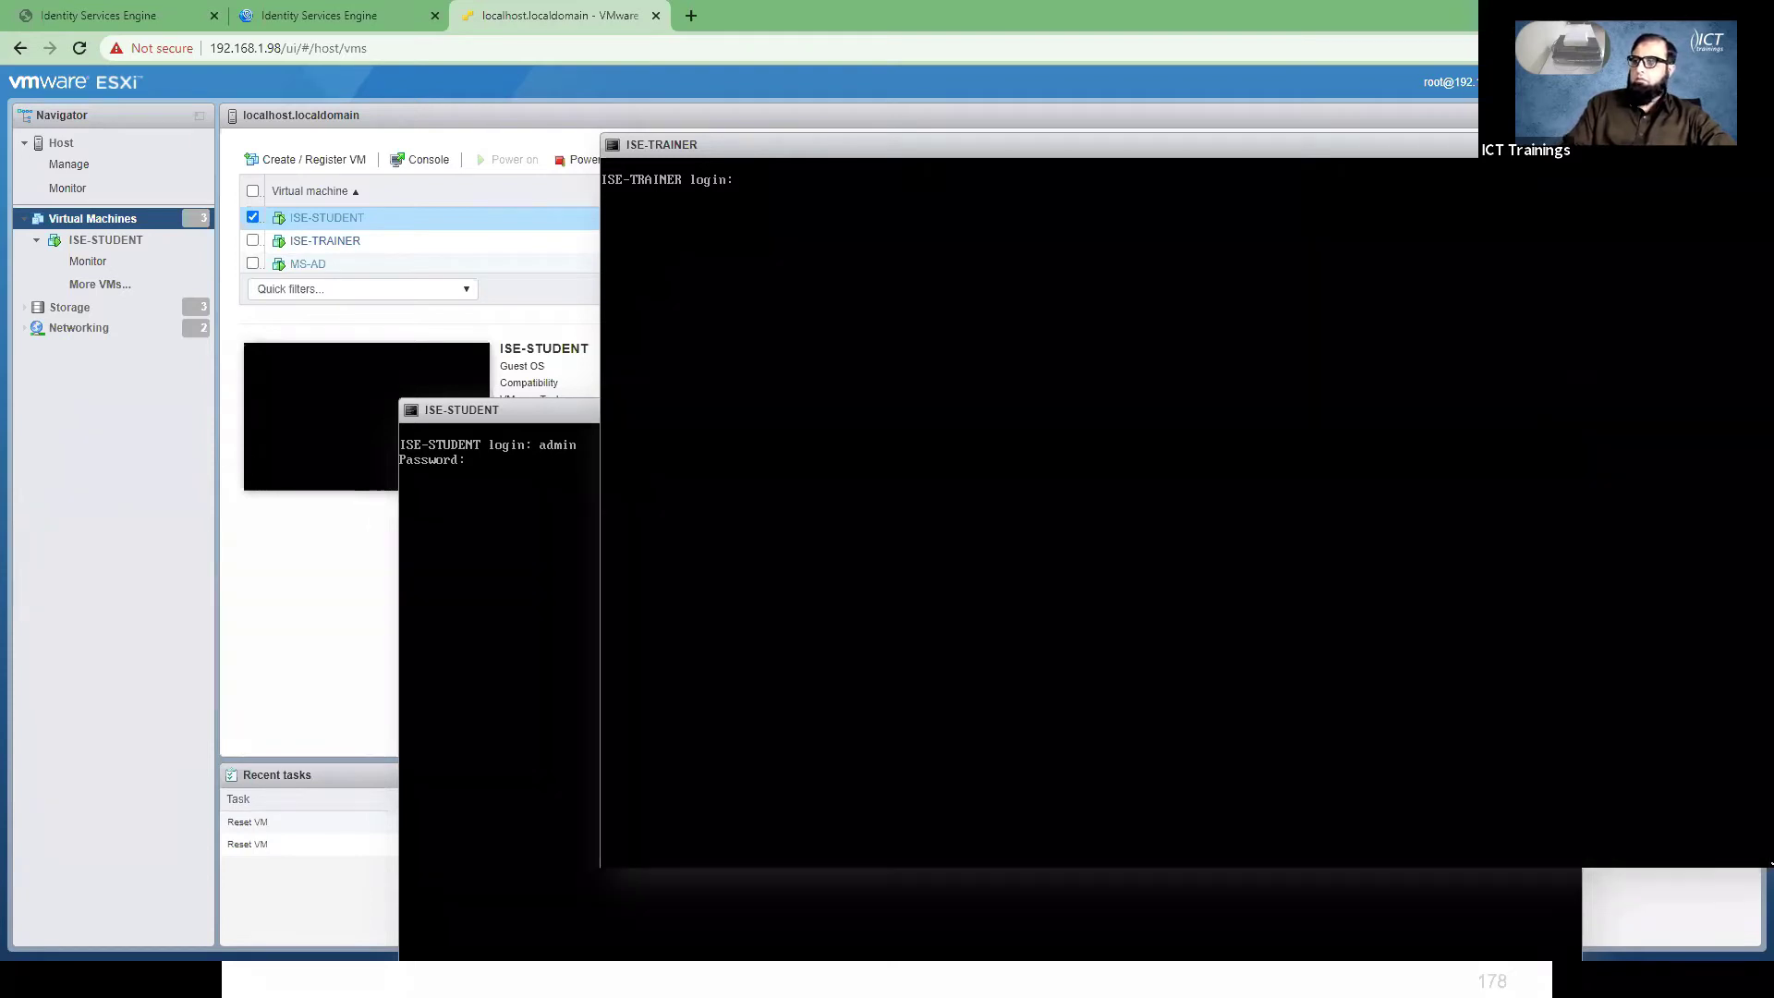
{"action": "type", "text": "admin"}
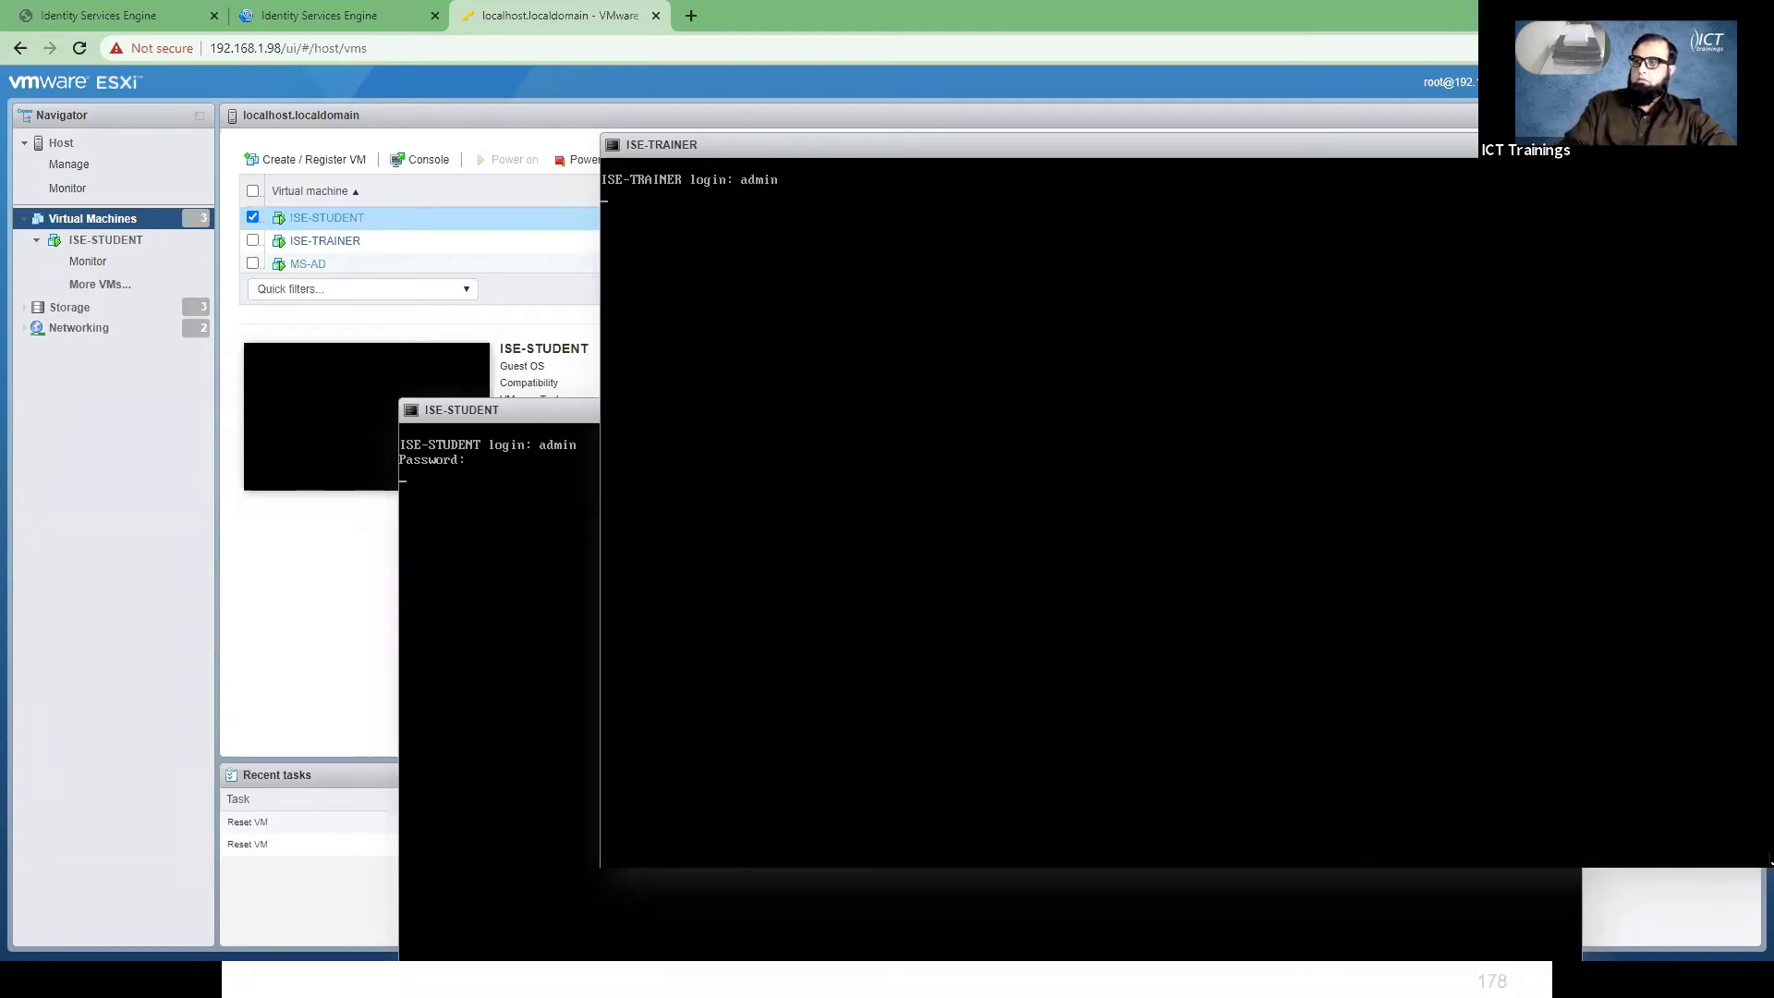
{"action": "key", "text": "Return"}
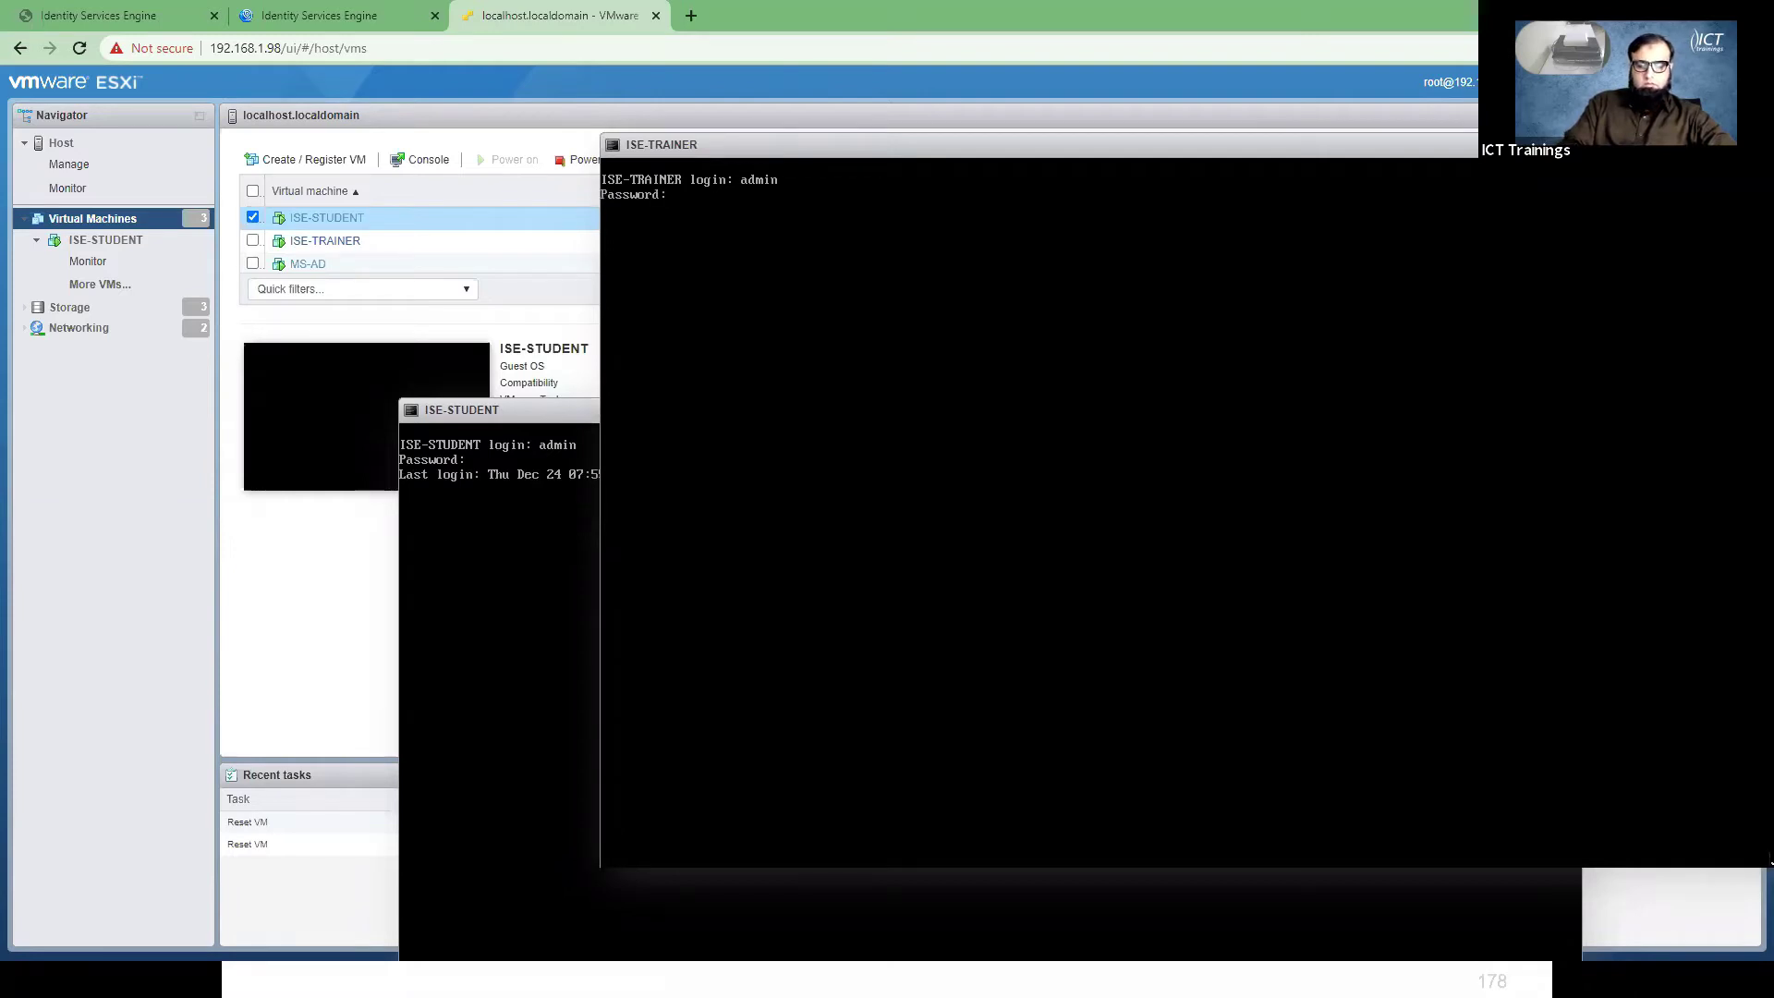
{"action": "key", "text": "Return"}
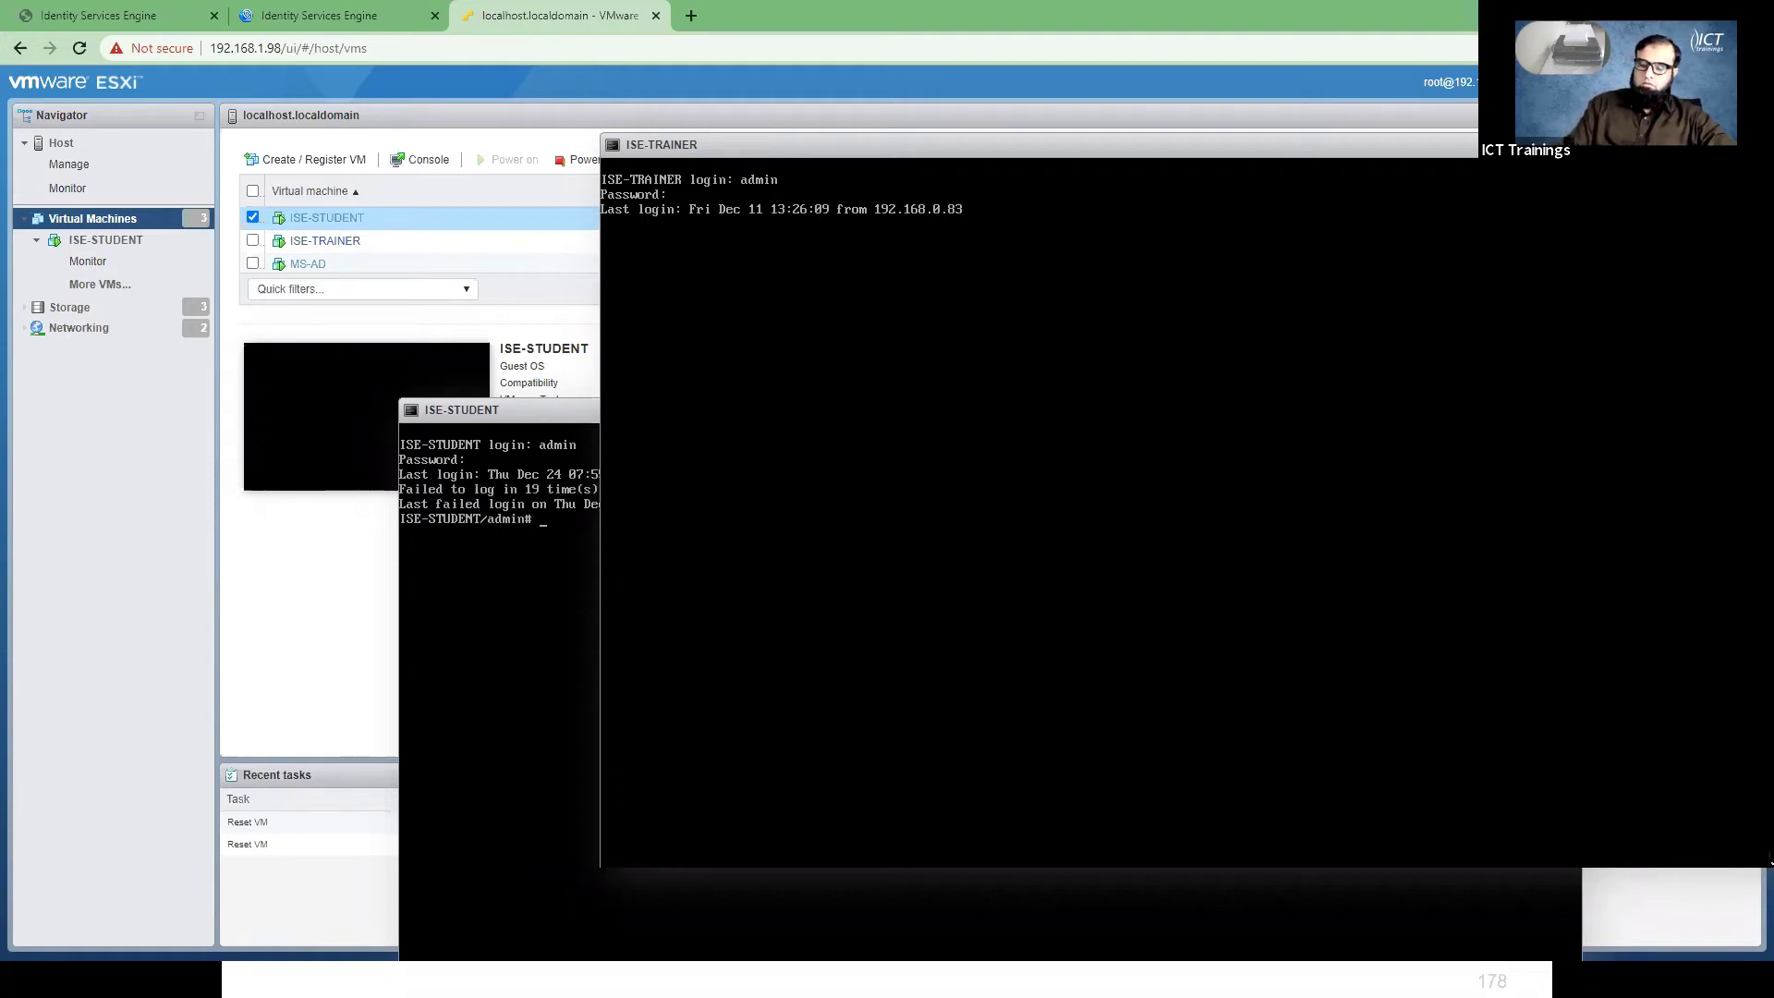
{"action": "key", "text": "Return"}
{"action": "key", "text": "Return"}
{"action": "key", "text": "Return"}
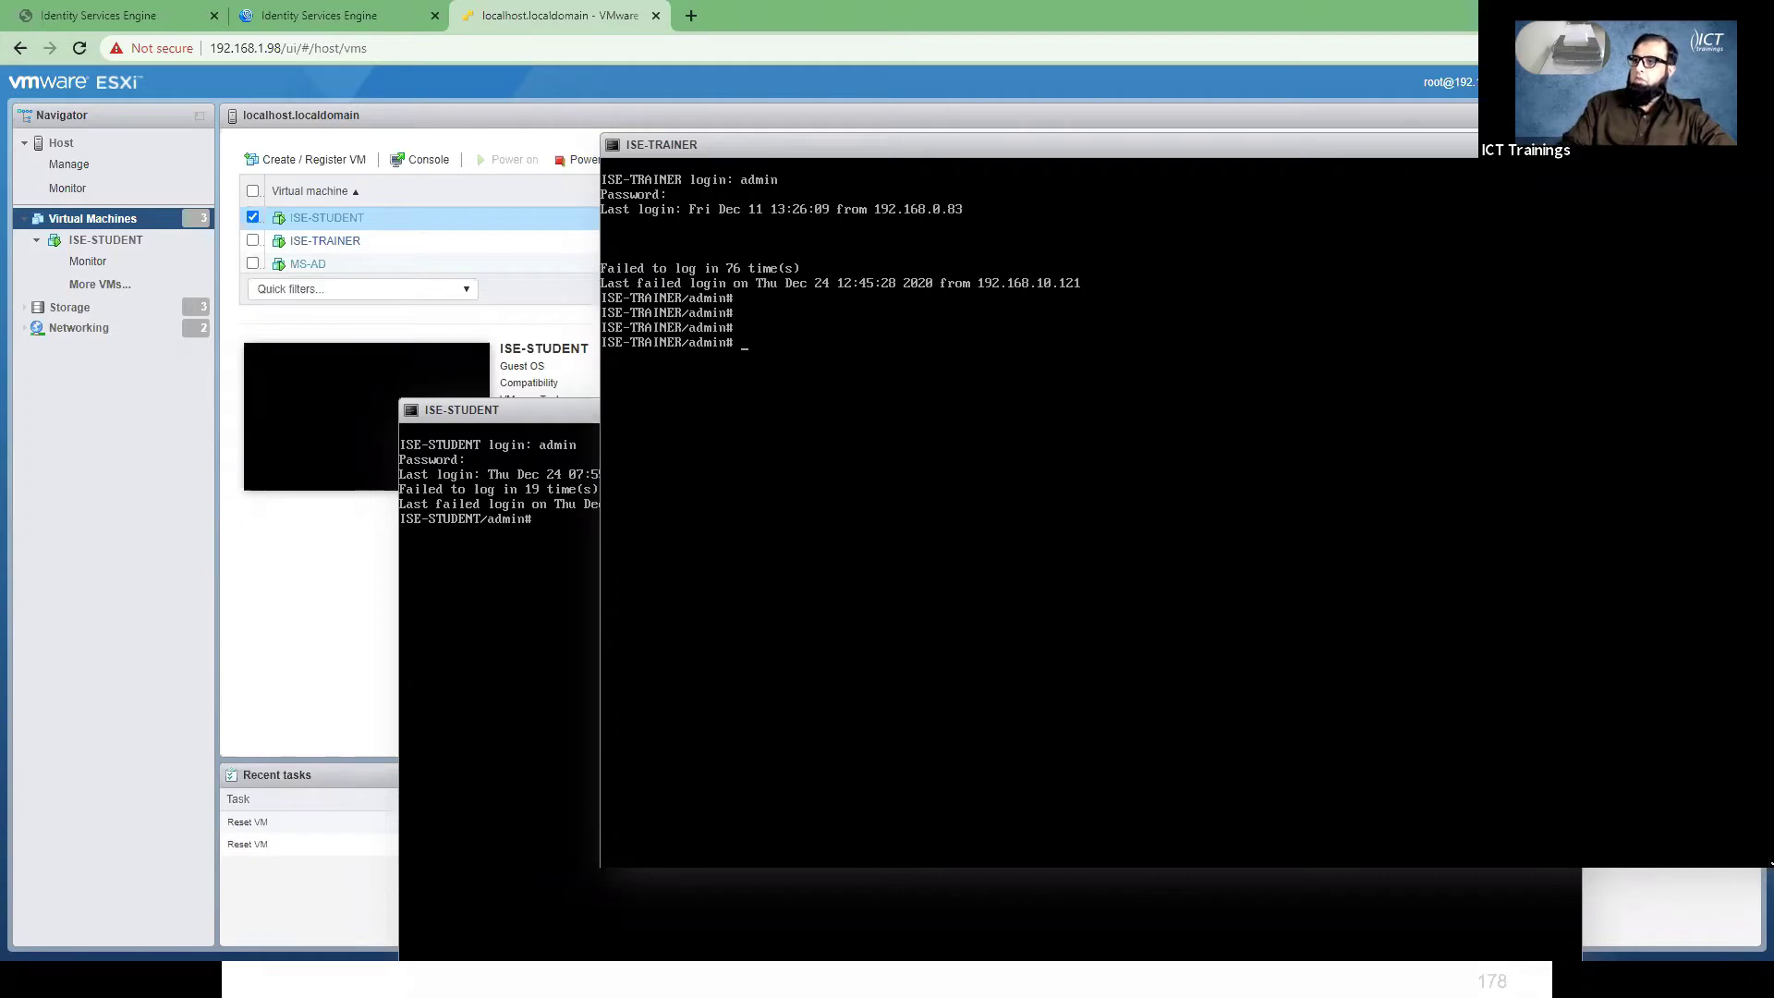
- Run 'show application status ise' in the ISE-TRAINER console, then in the ISE-STUDENT console
{"action": "key", "text": "Return"}
{"action": "key", "text": "Return"}
{"action": "key", "text": "Return"}
{"action": "type", "text": "show "}
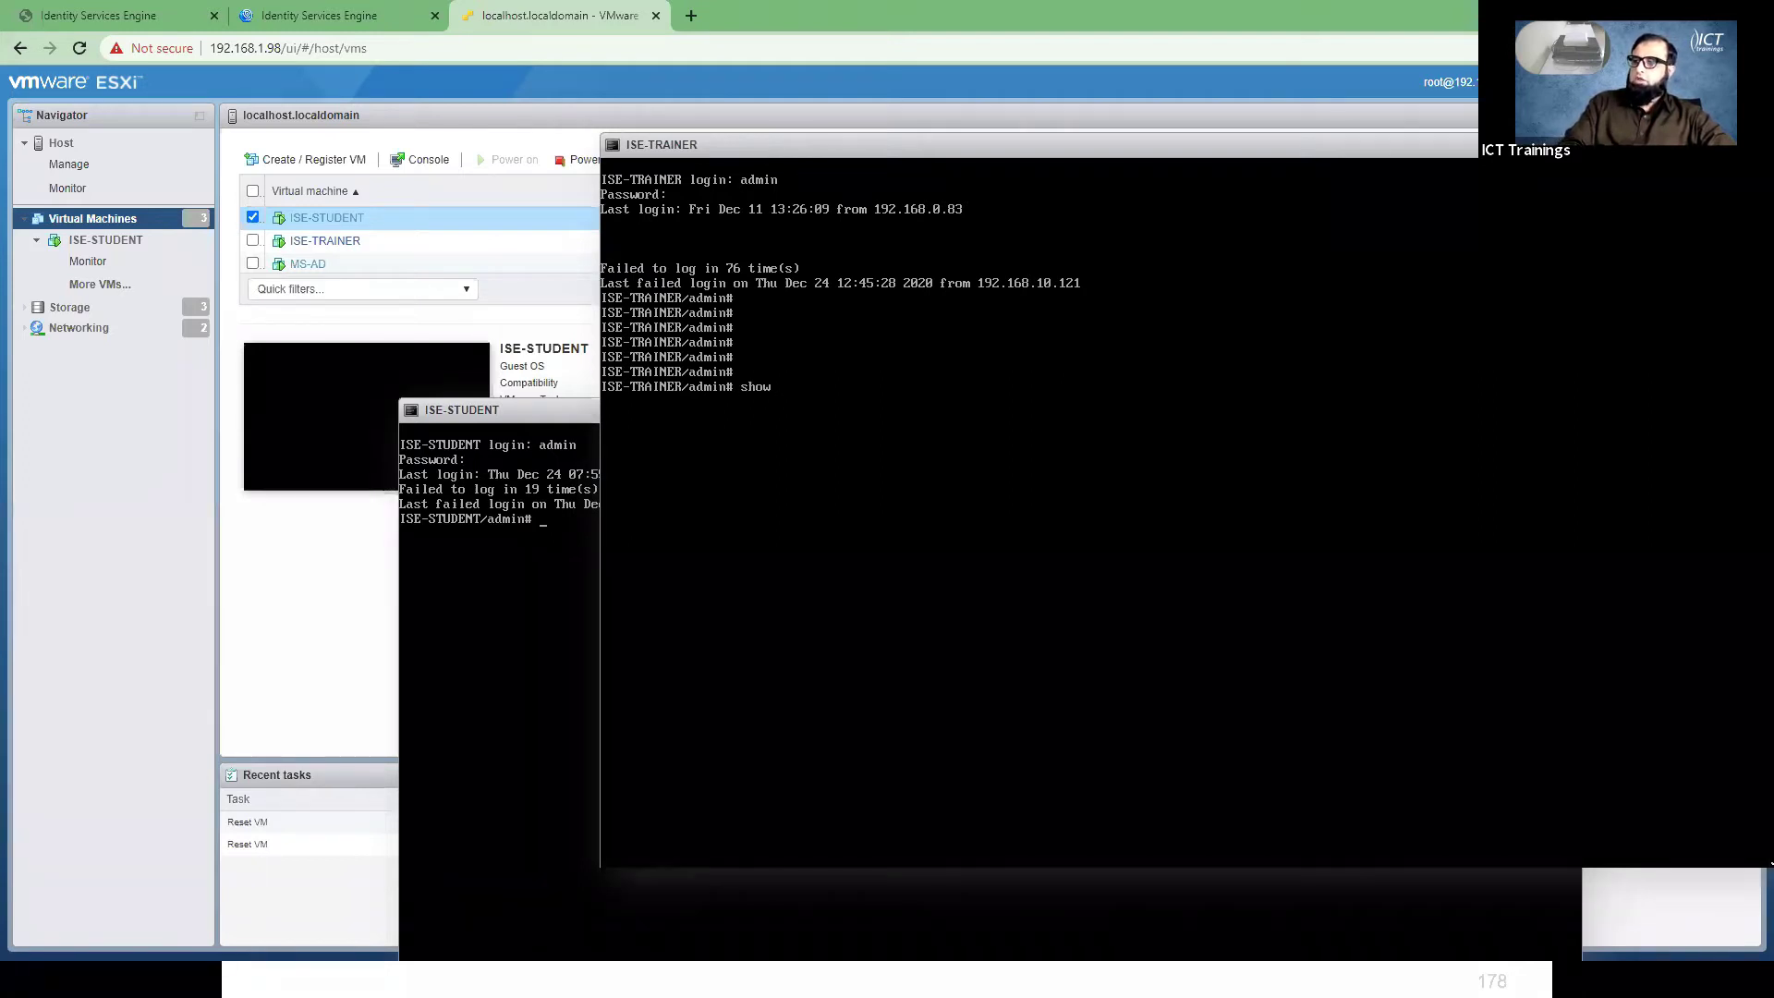
{"action": "type", "text": "application statu"}
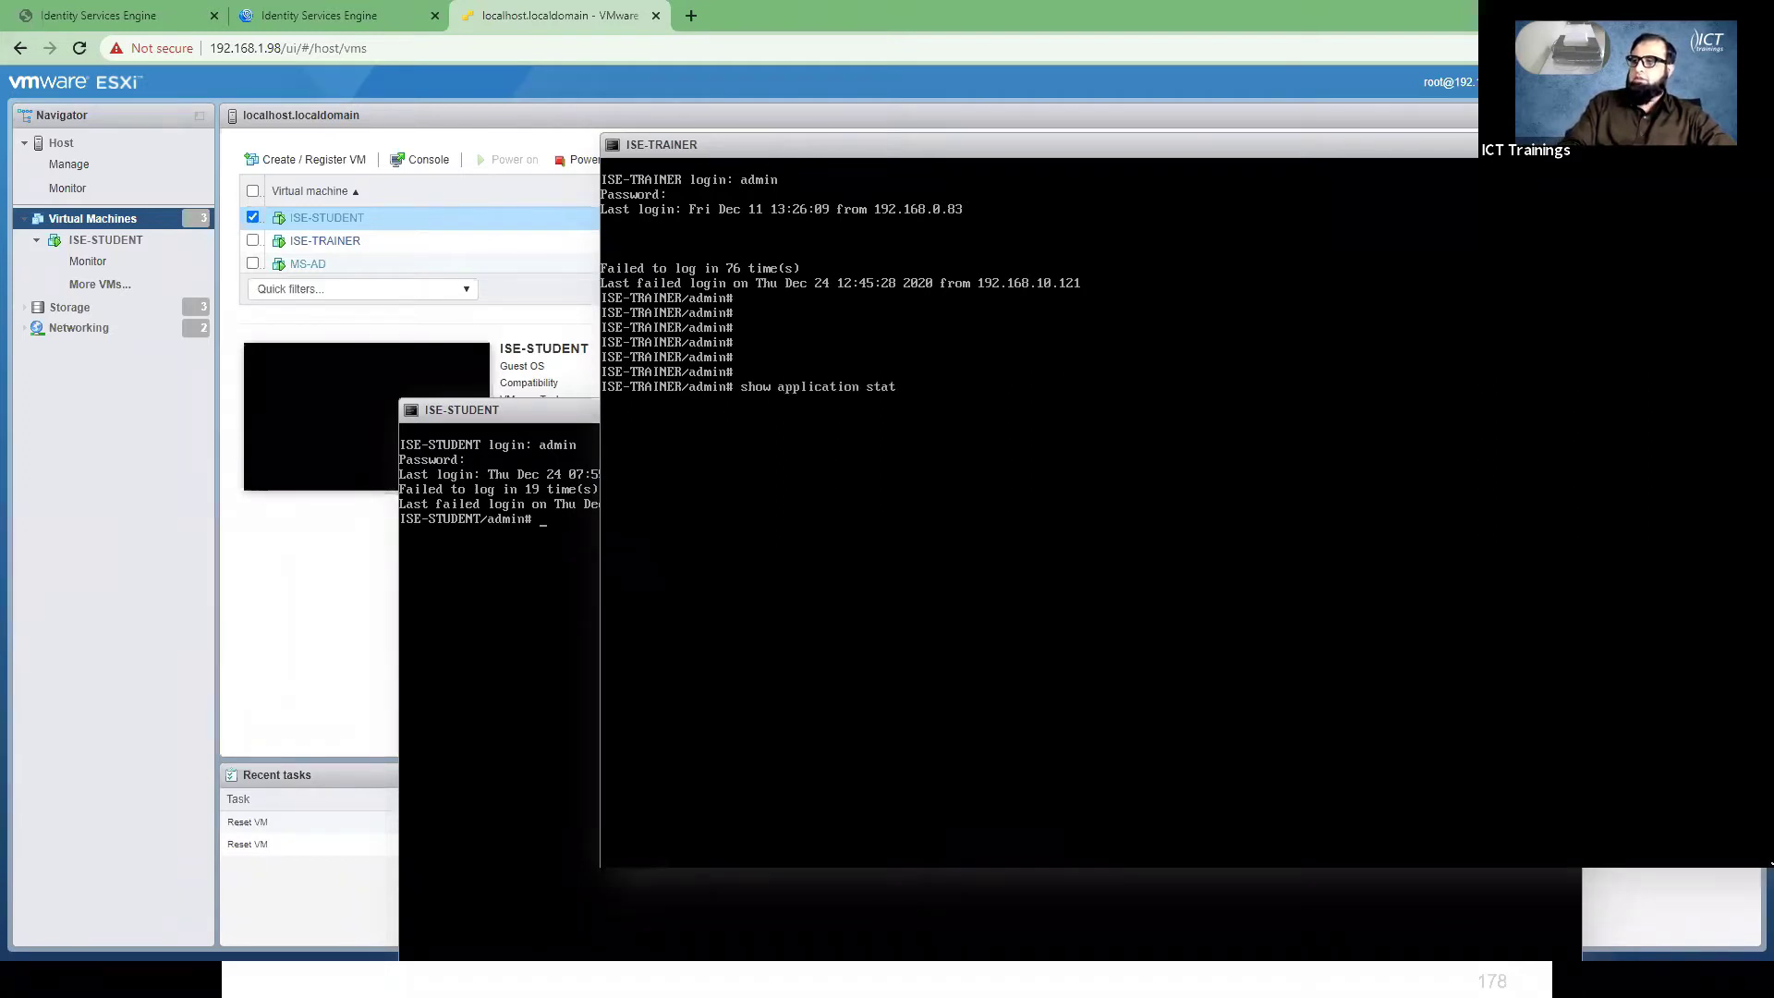
{"action": "key", "text": "BackSpace"}
{"action": "key", "text": "Return"}
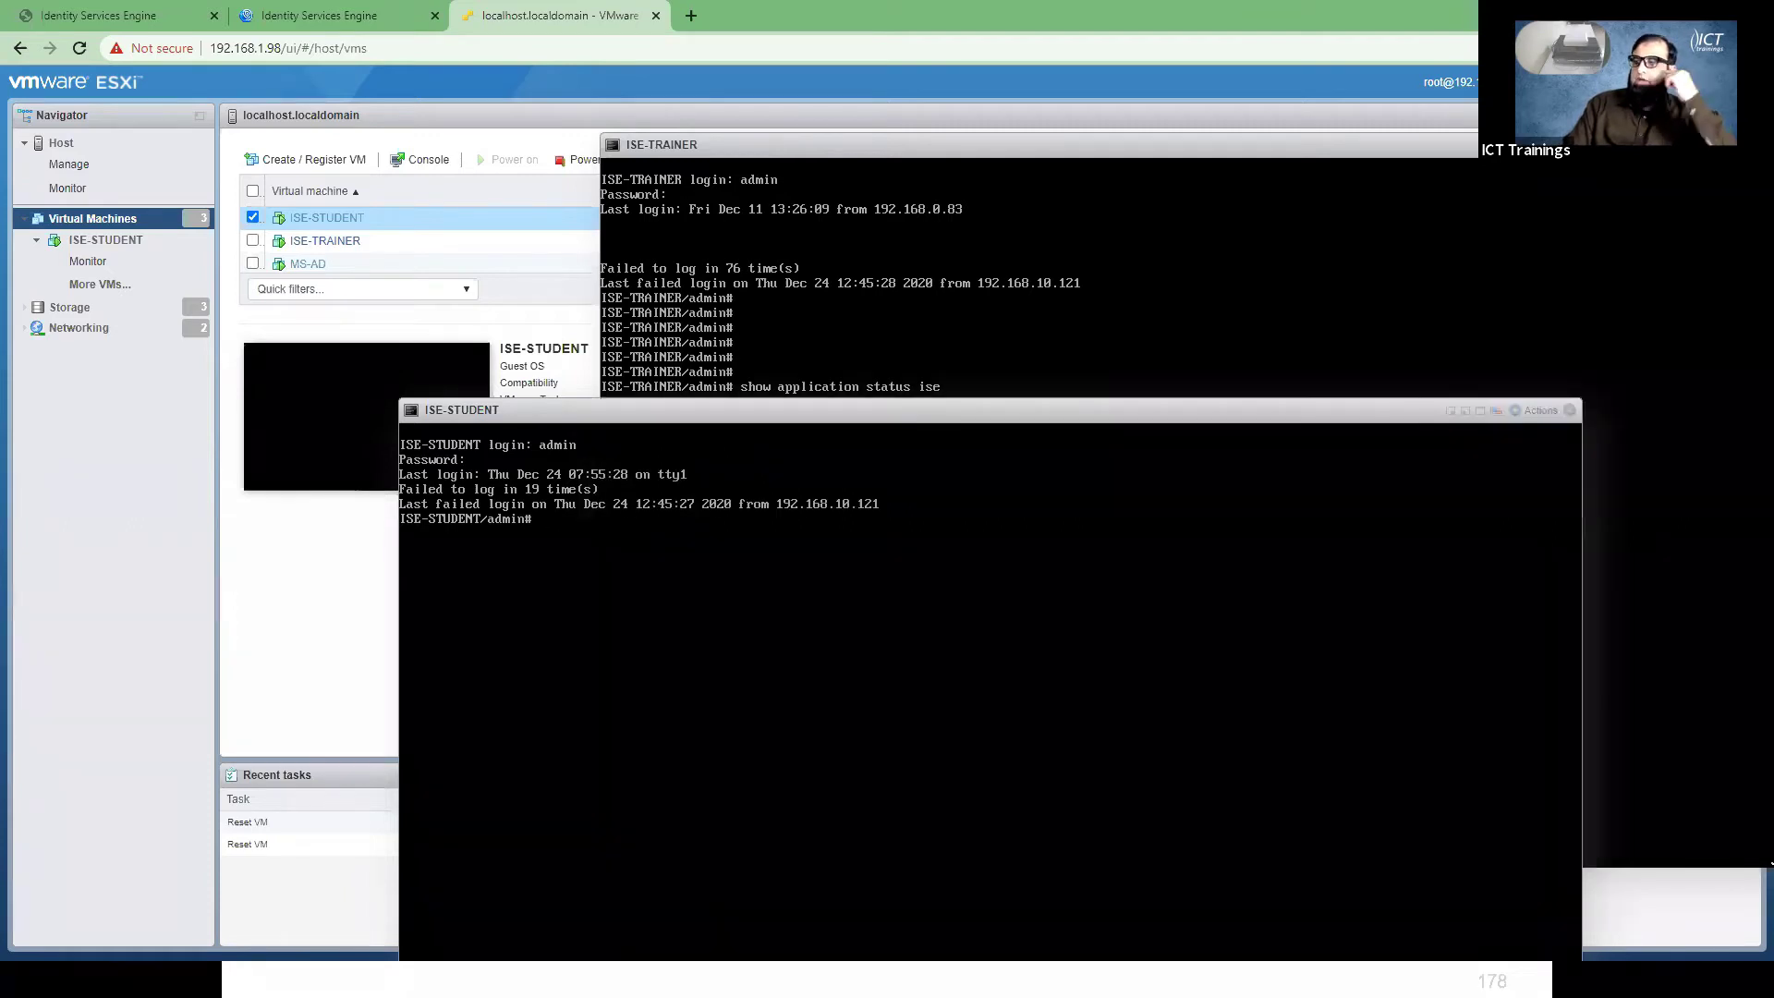
{"action": "type", "text": "show app"}
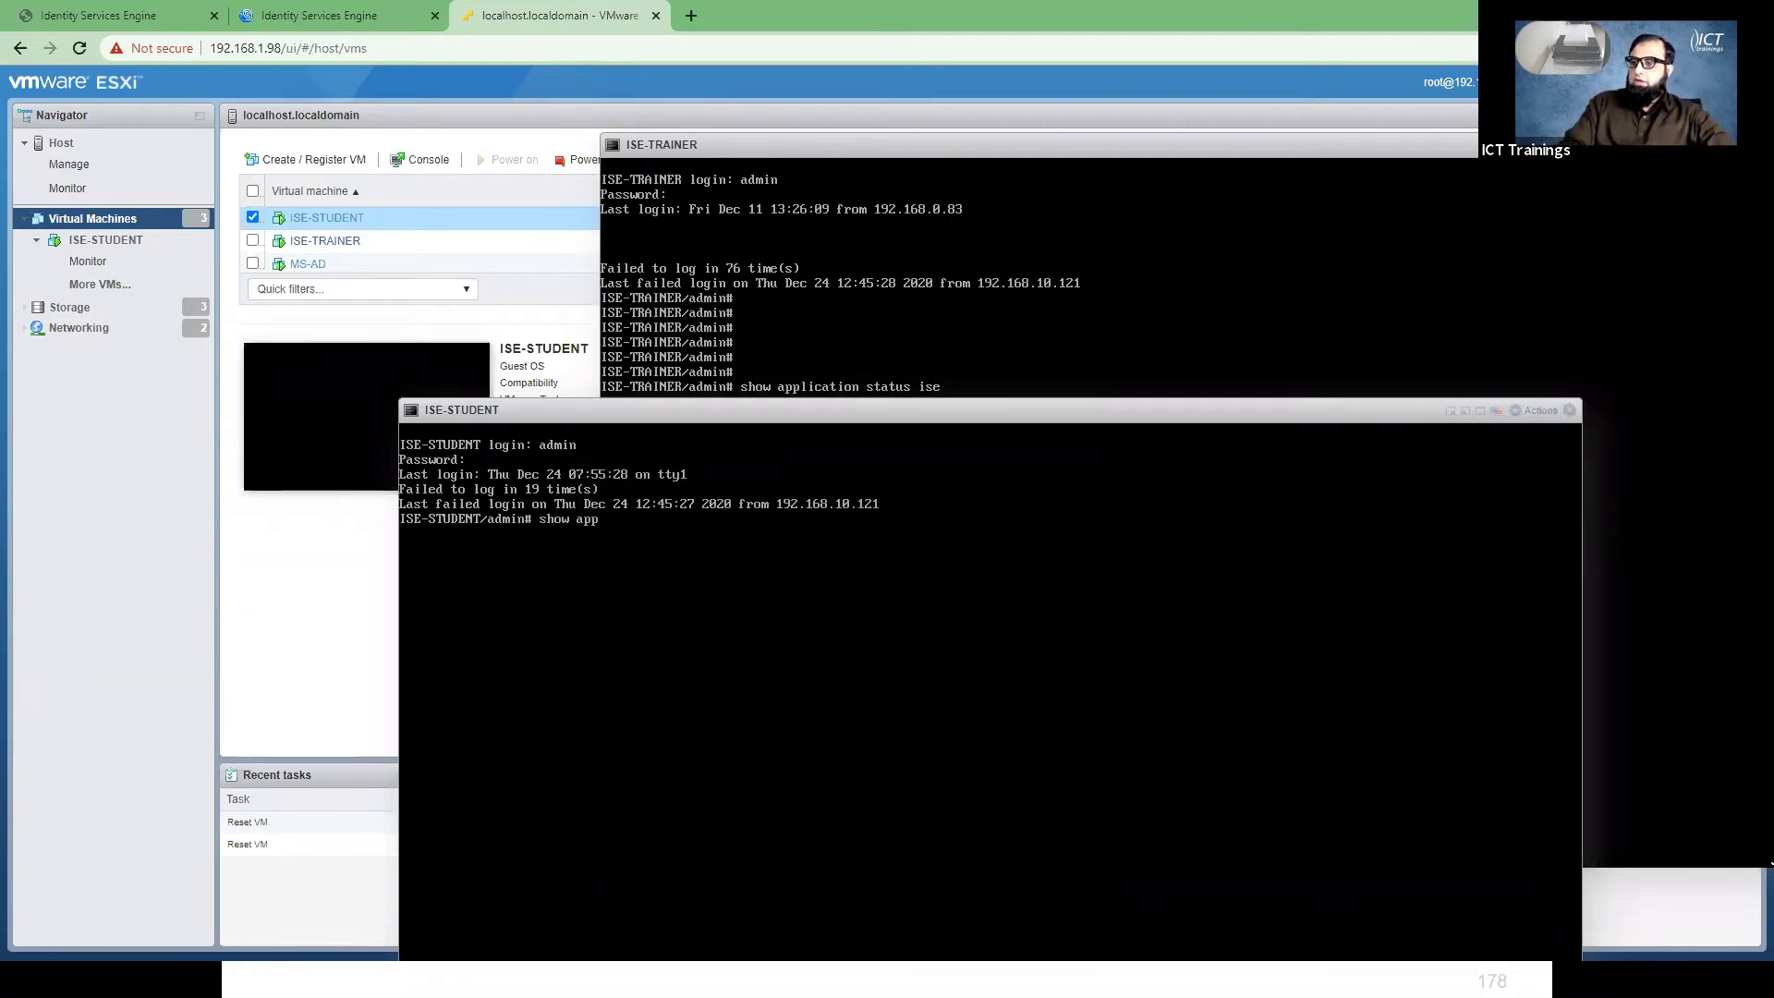
{"action": "type", "text": "lication stat"}
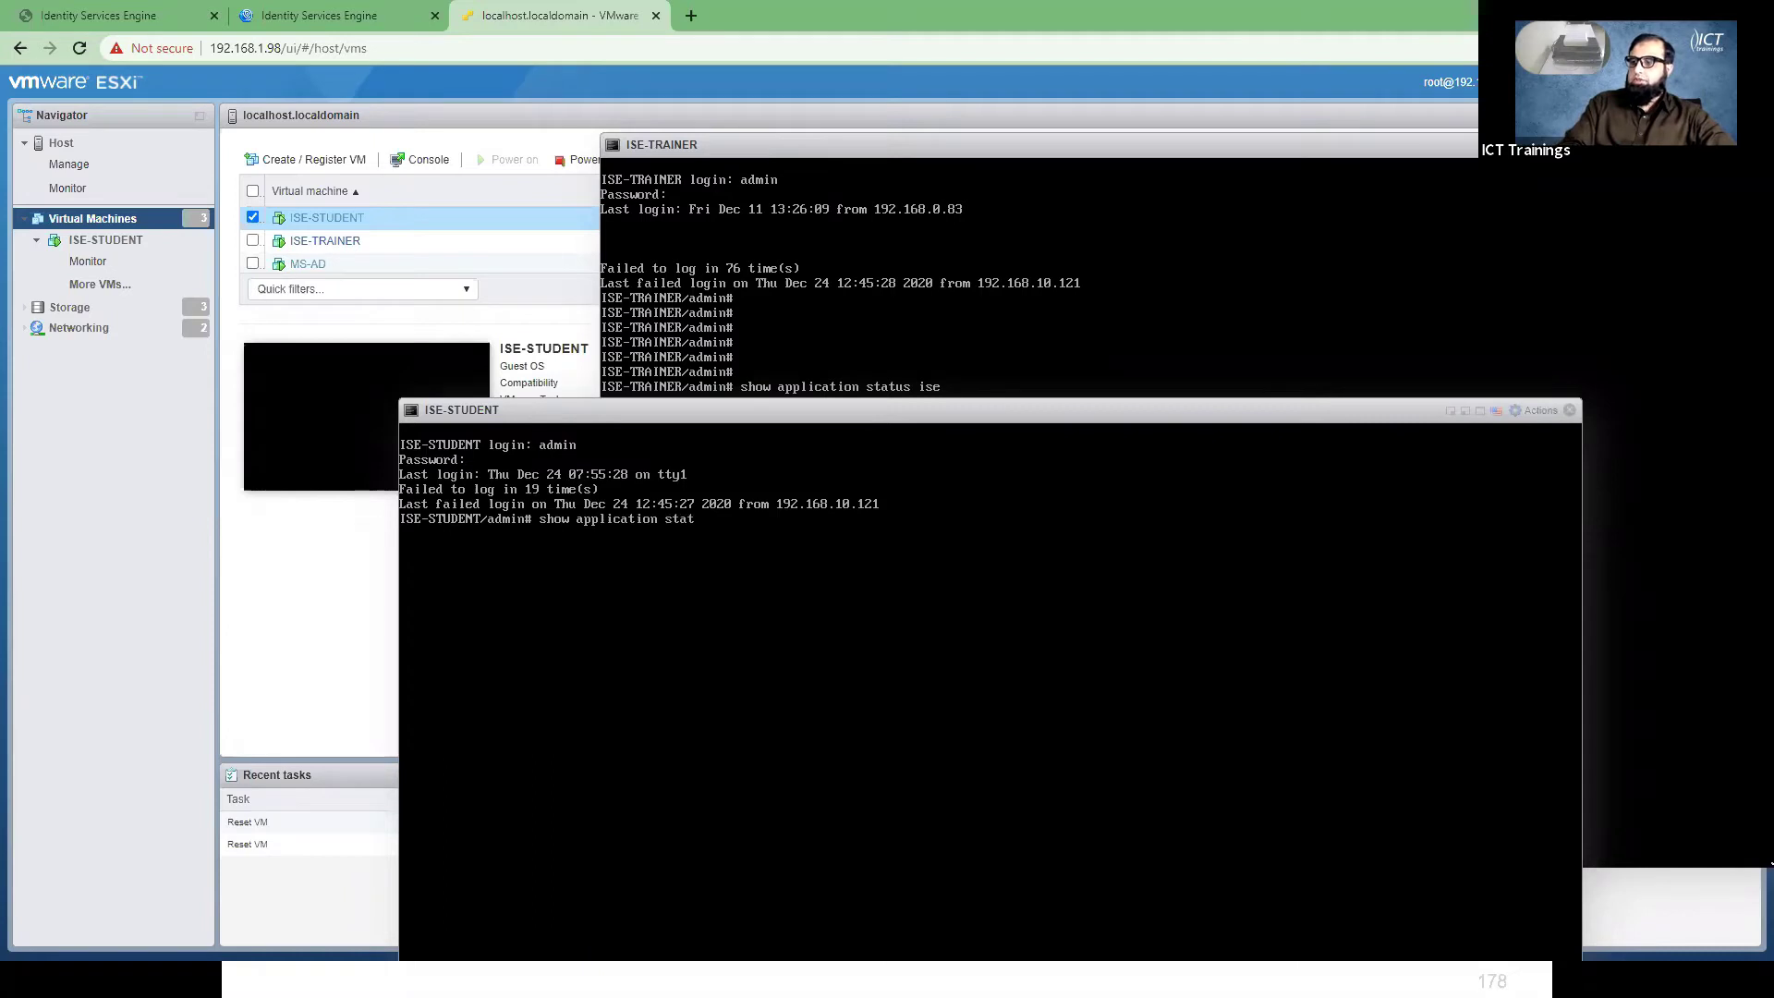
{"action": "type", "text": "us ise"}
{"action": "key", "text": "Return"}
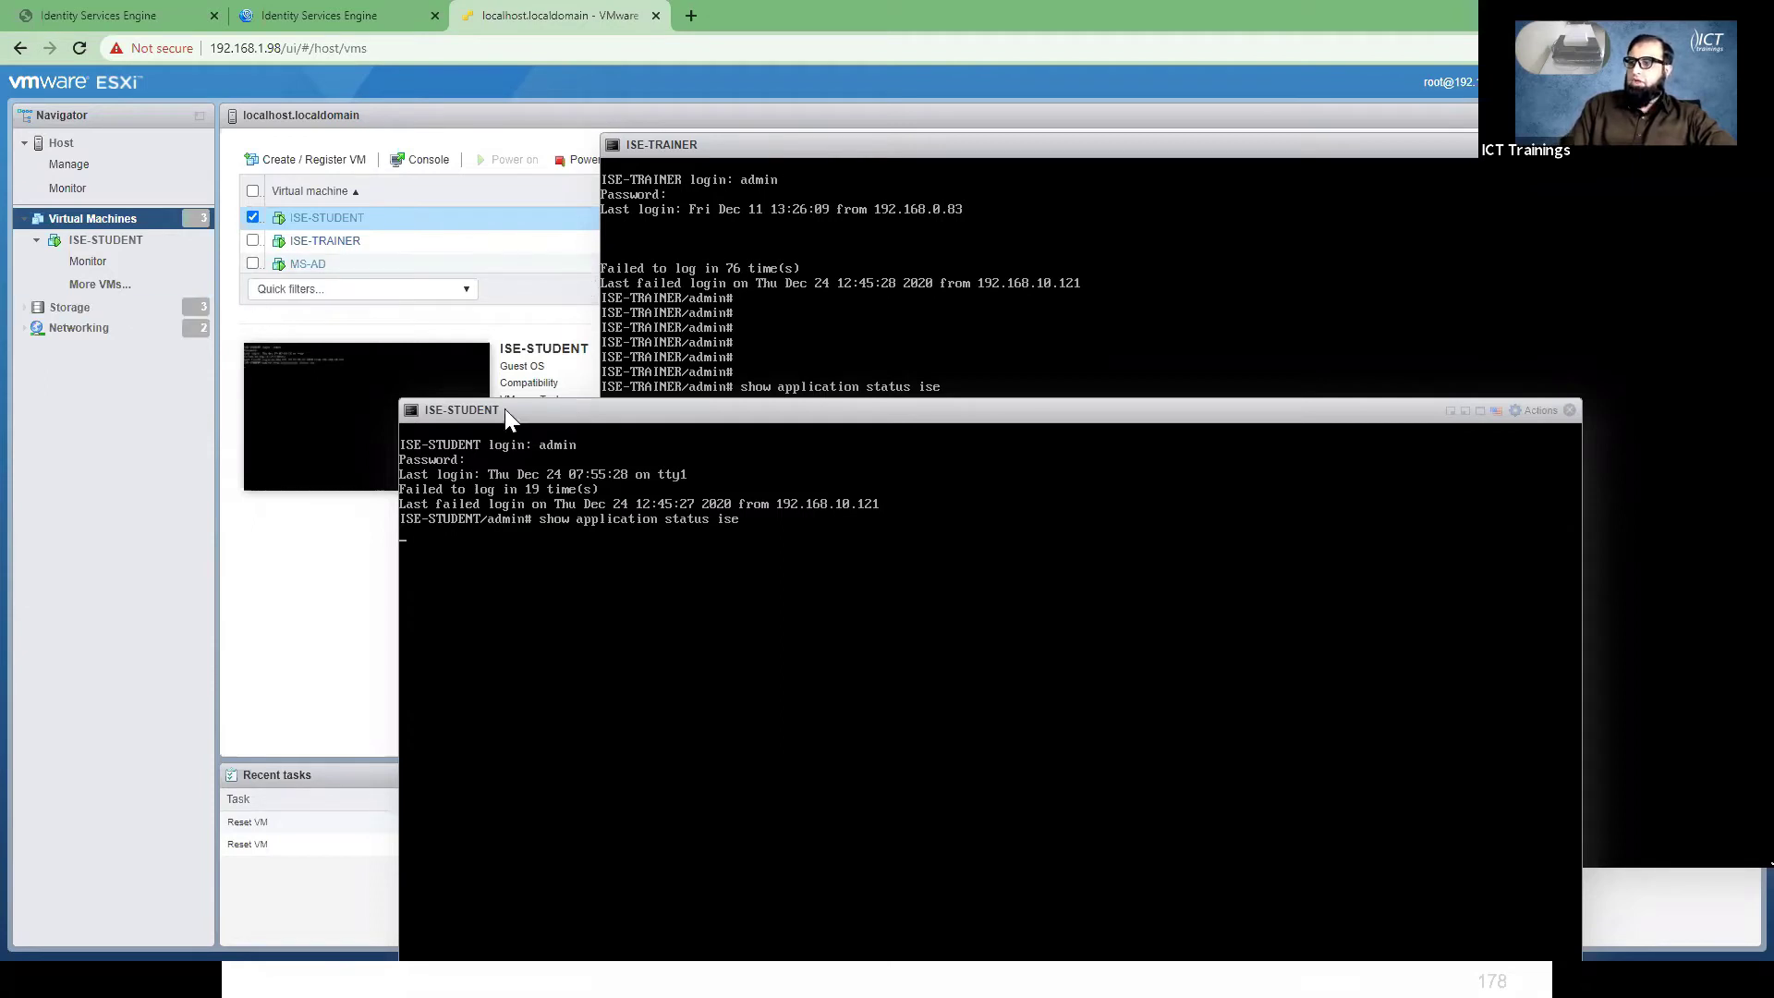
- Place the ISE-STUDENT and ISE-TRAINER consoles side by side and focus ISE-STUDENT
{"action": "left_click_drag", "start_coordinate": [504, 408], "coordinate": [533, 300]}
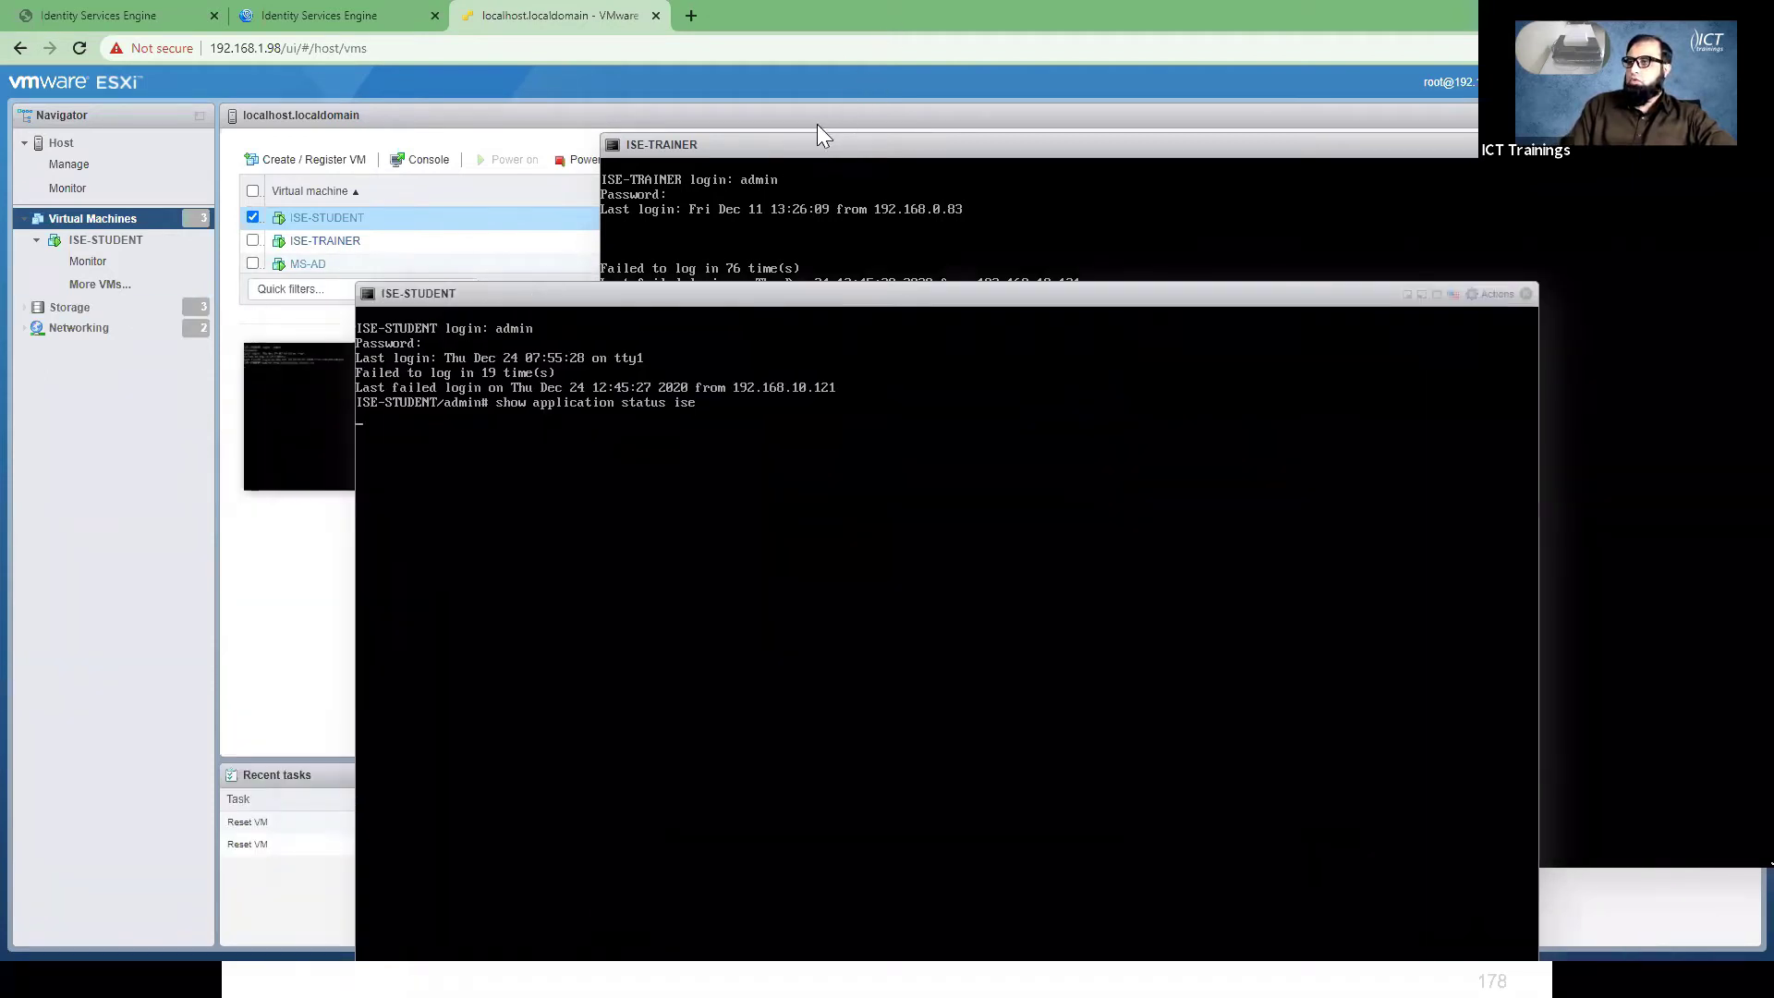
{"action": "left_click_drag", "start_coordinate": [830, 138], "coordinate": [946, 105]}
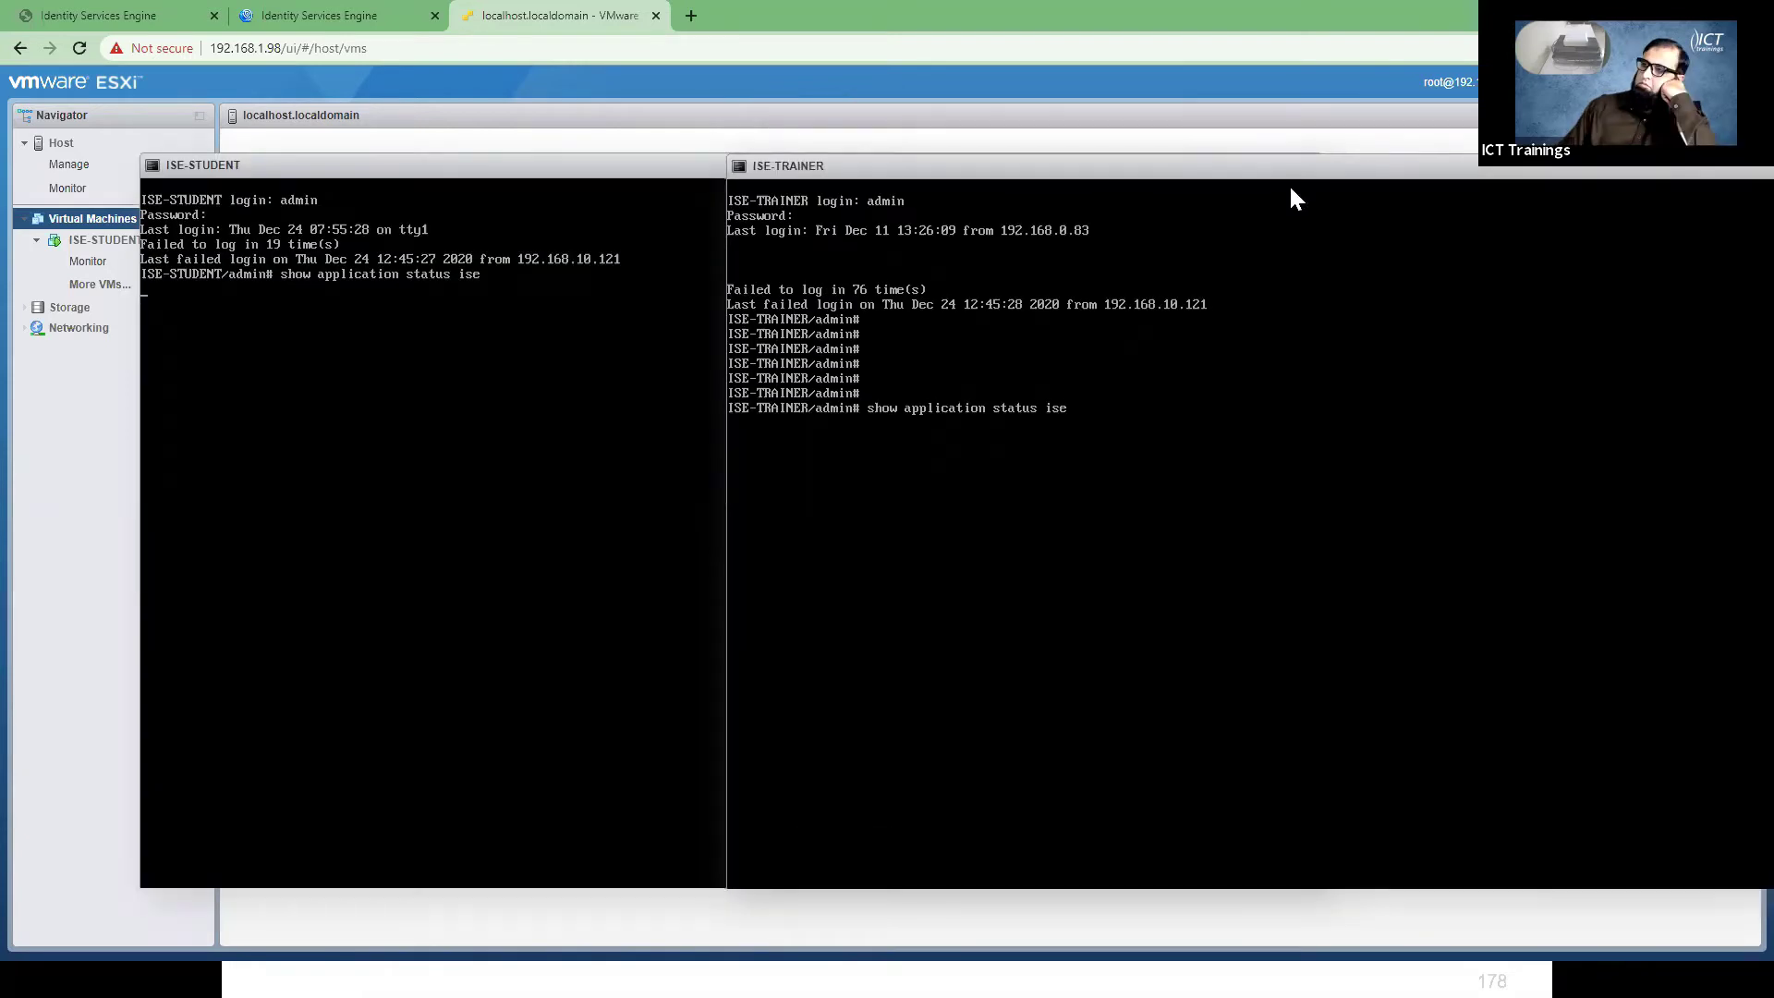
{"action": "left_click_drag", "start_coordinate": [1289, 184], "coordinate": [1275, 161]}
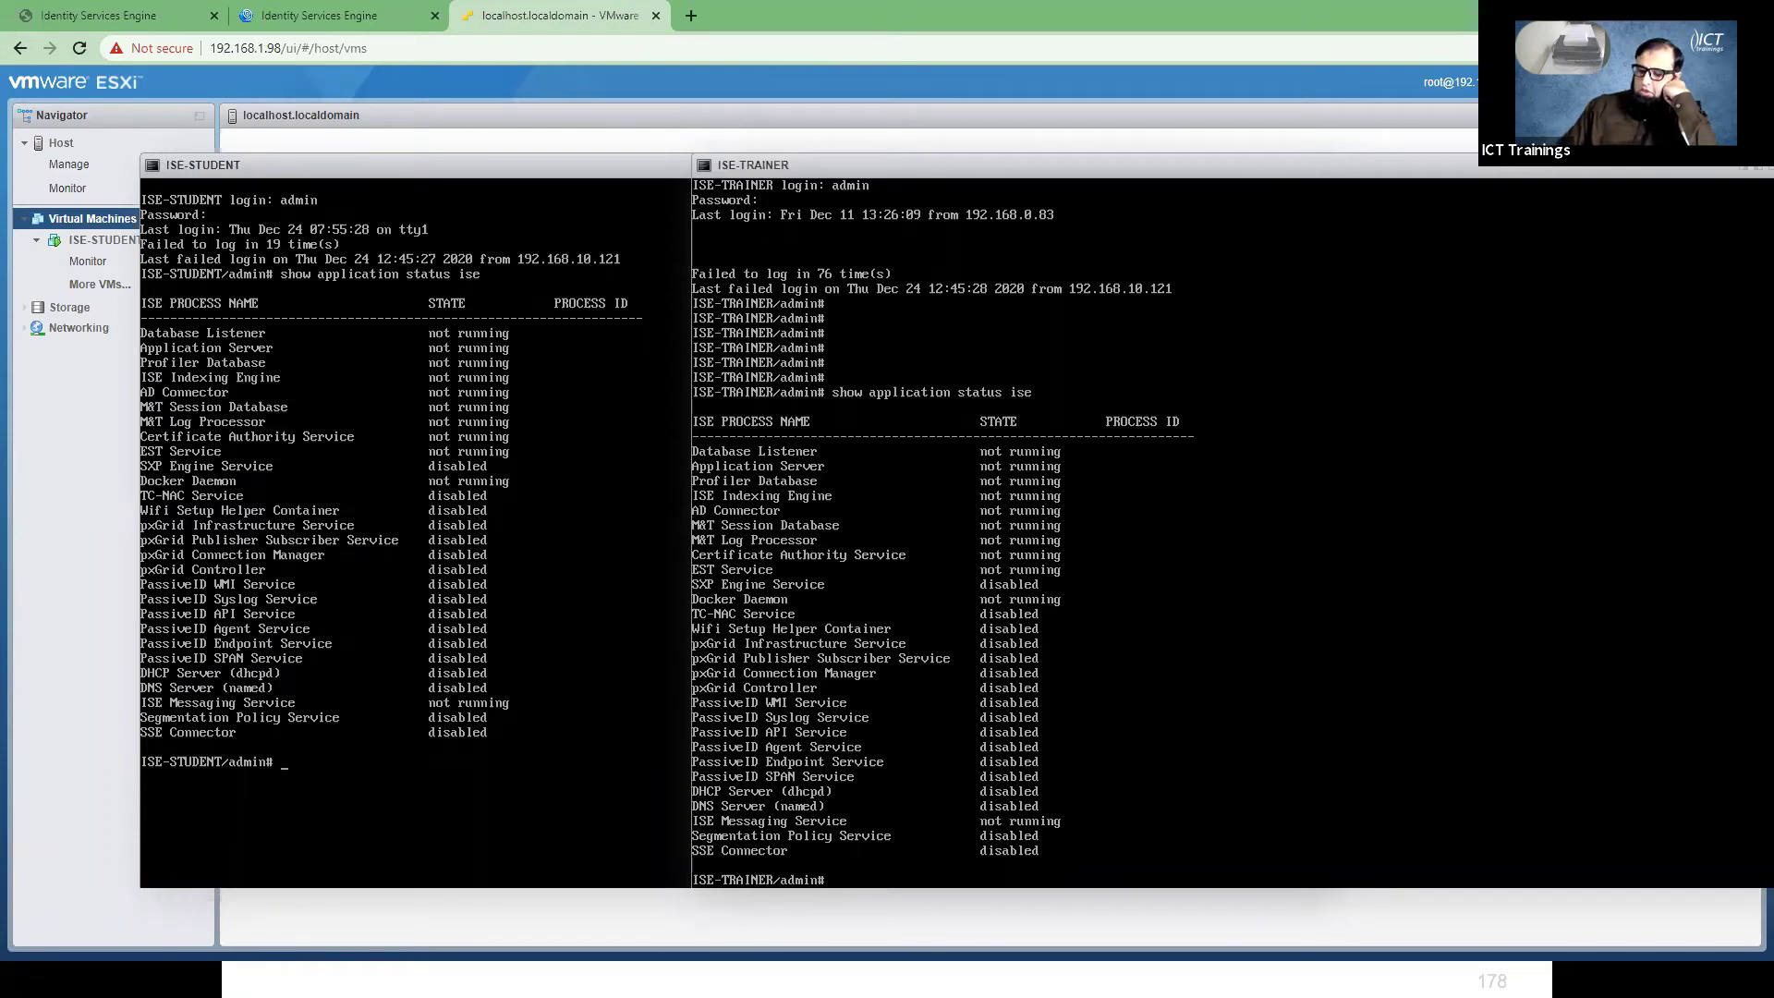
{"action": "left_click", "coordinate": [285, 765]}
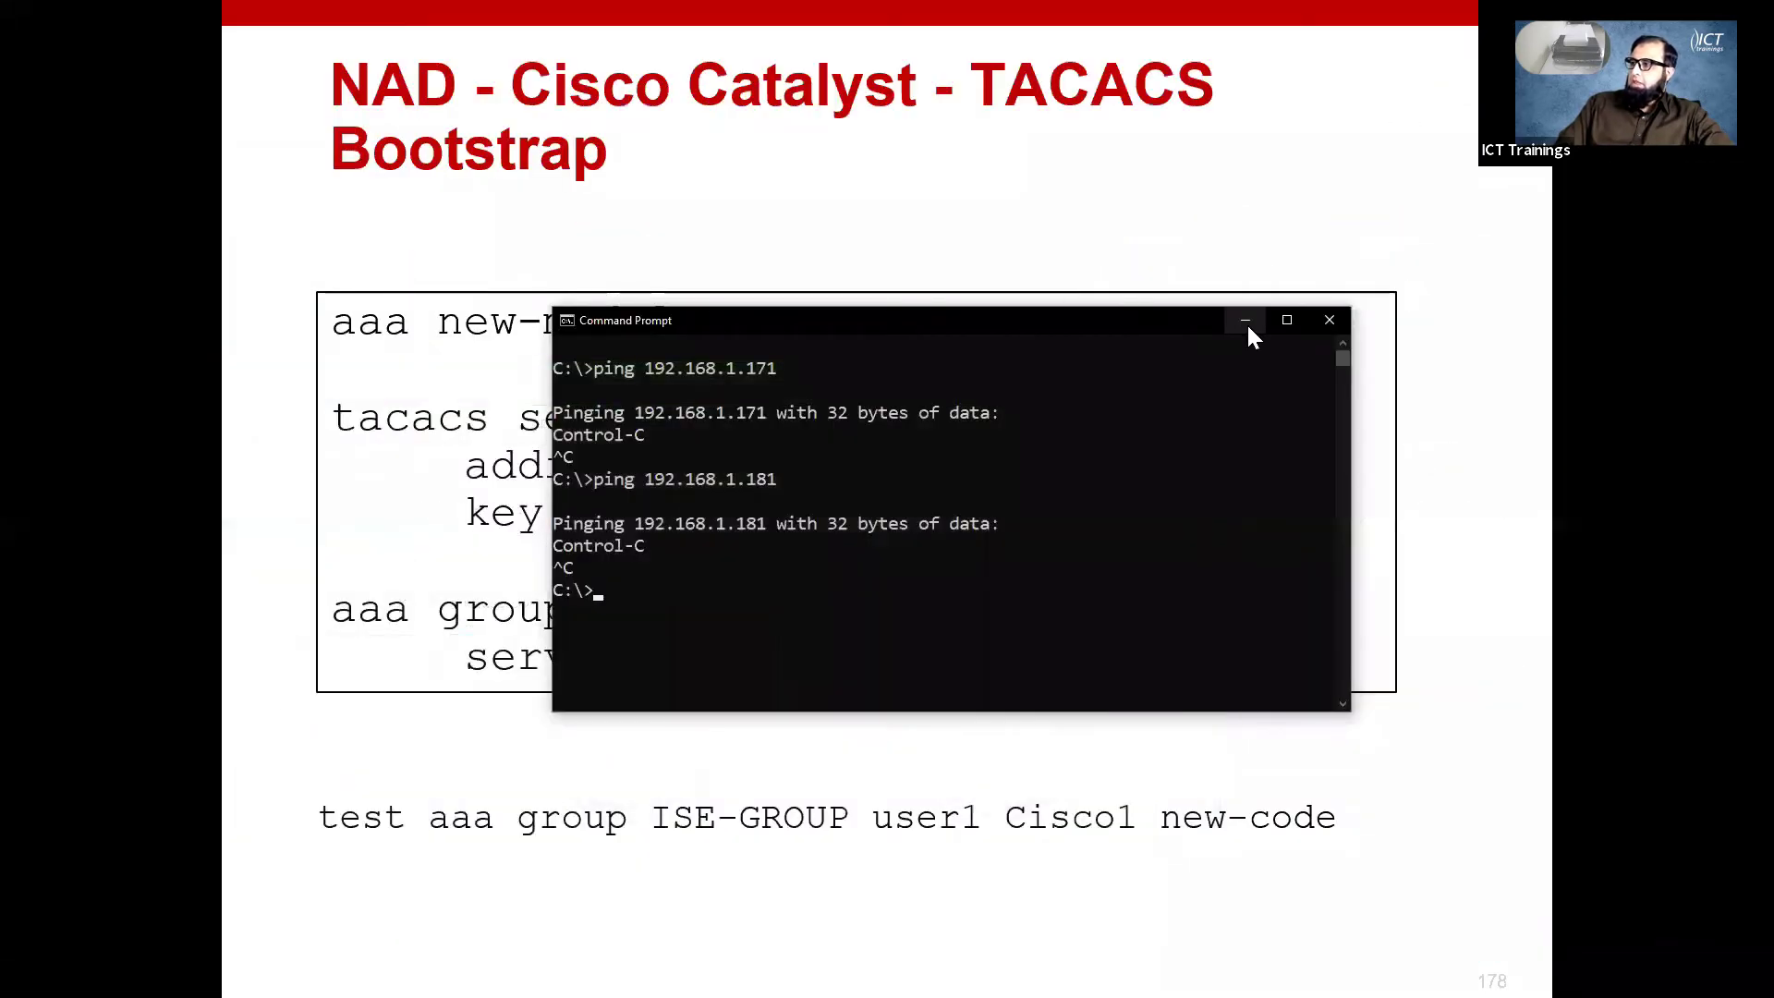
- Hide the Command Prompt window to reveal the TACACS Bootstrap slide
{"action": "left_click", "coordinate": [1245, 319]}
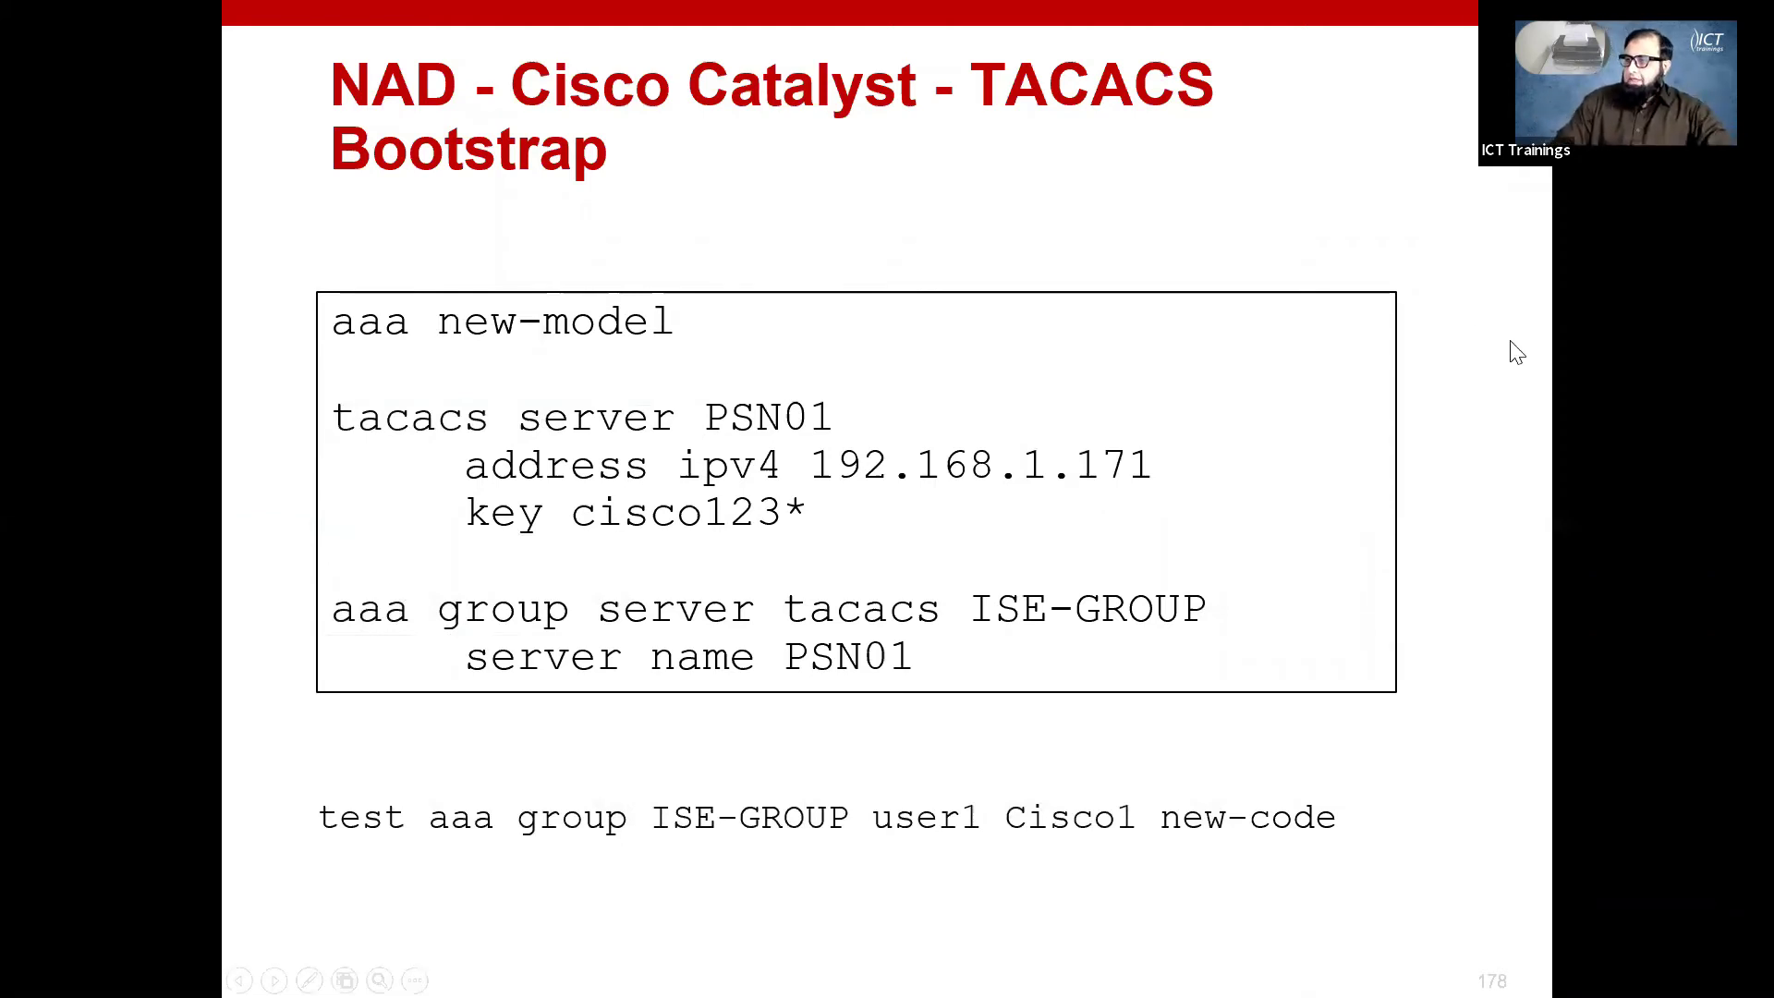
{"action": "key", "text": "alt+Tab"}
{"action": "key", "text": "alt+Tab"}
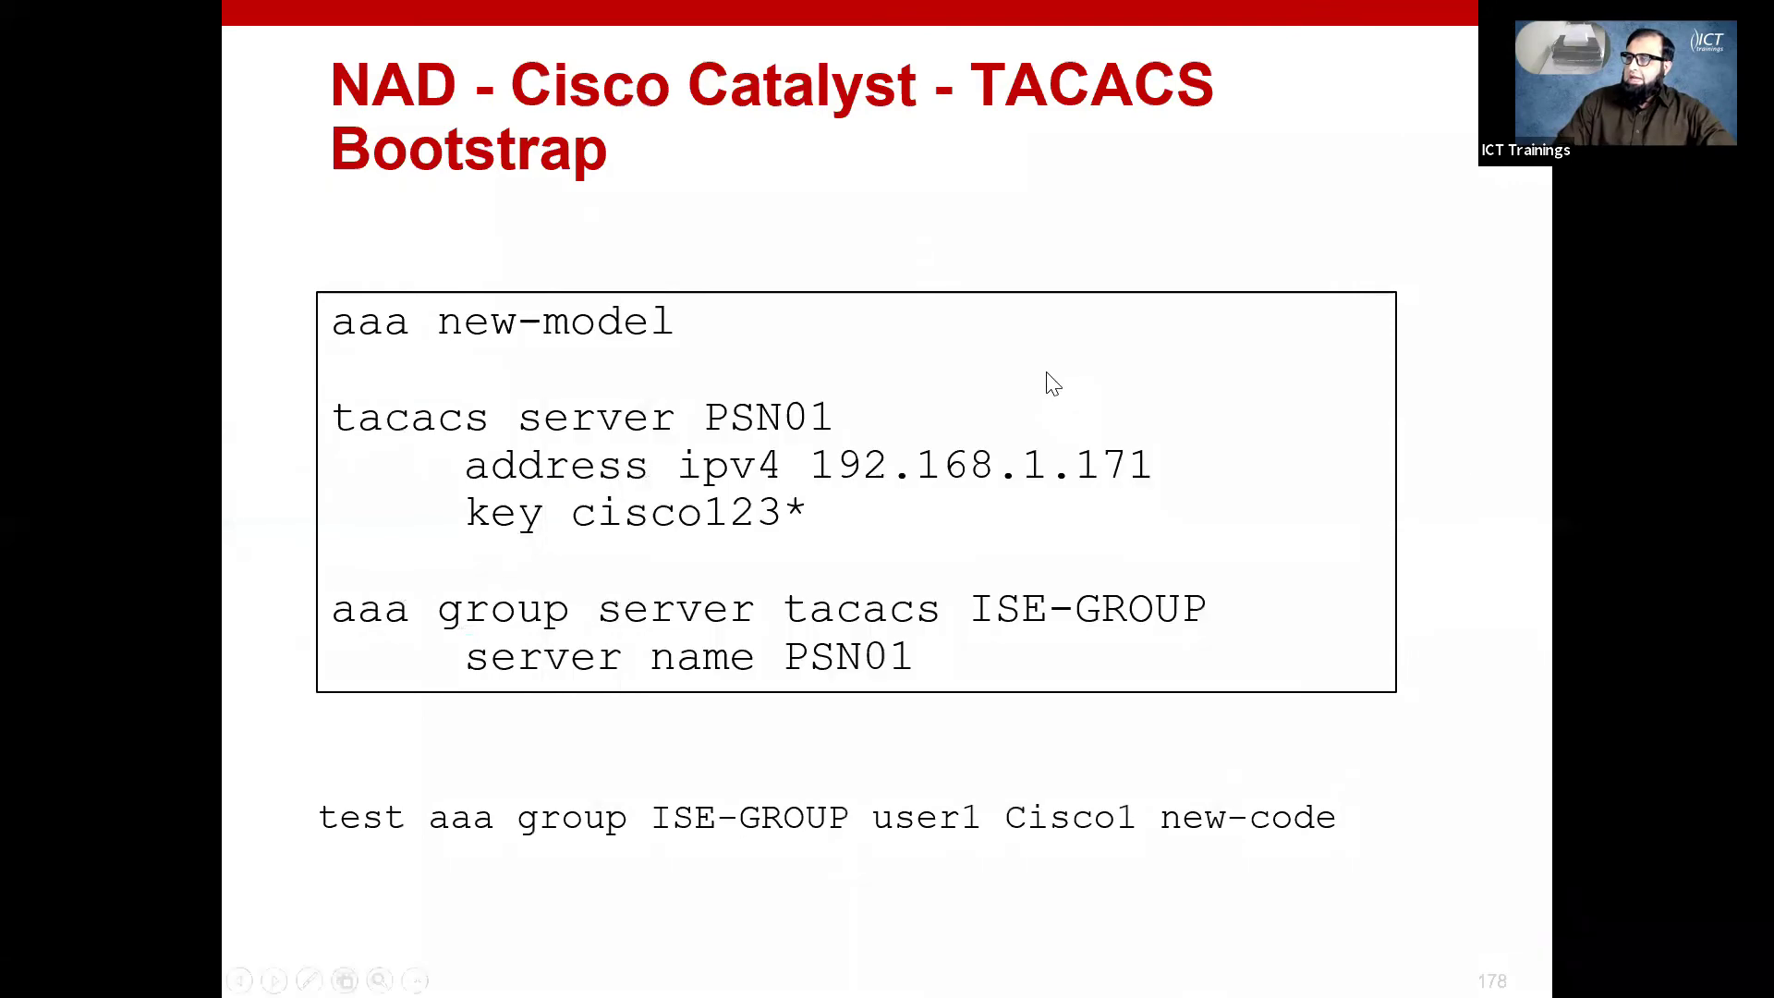
{"action": "key", "text": "alt+Tab"}
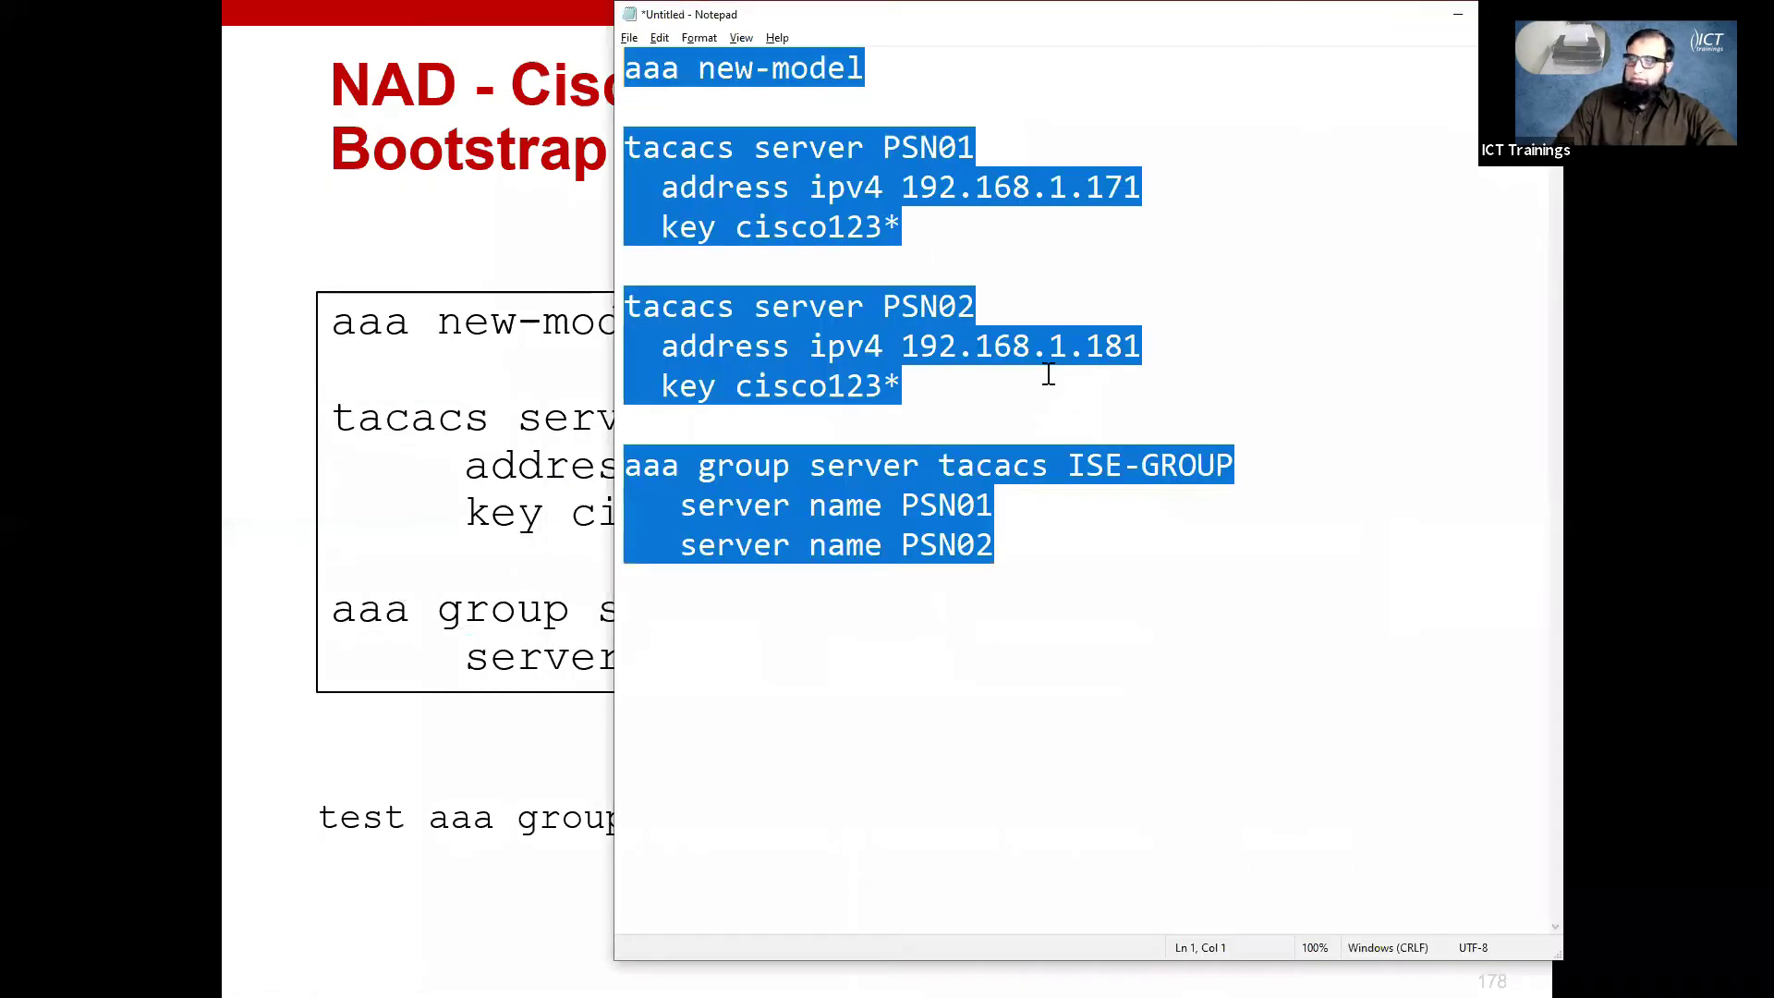